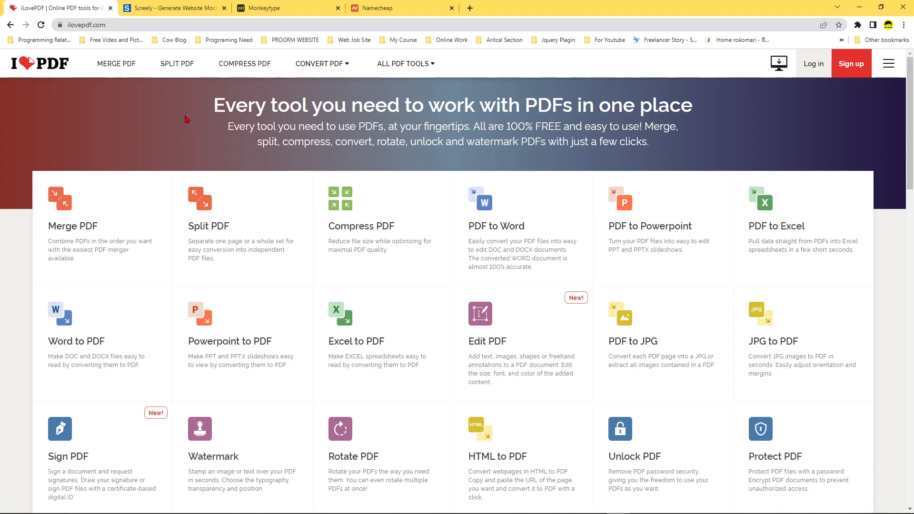
Open the JPG to PDF converter and load goole g.jpg from the Need picture folder.
mouse_move(326, 71)
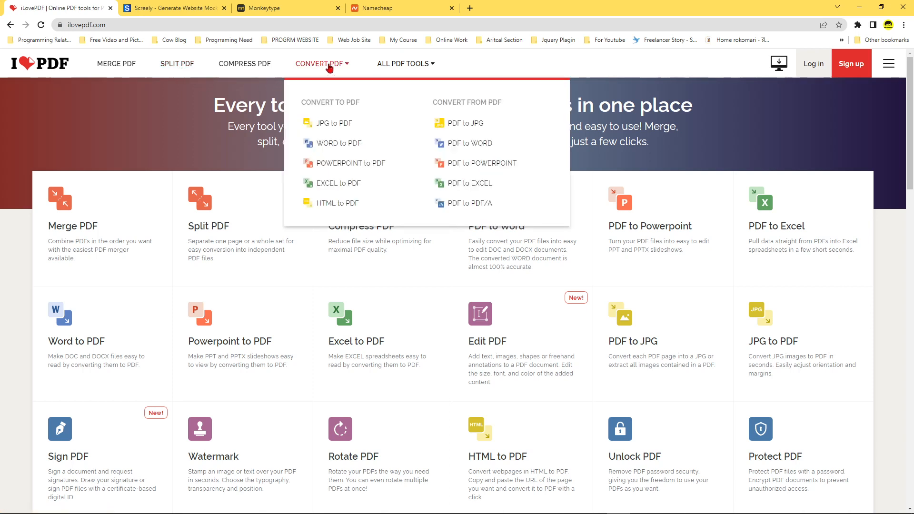
click(330, 124)
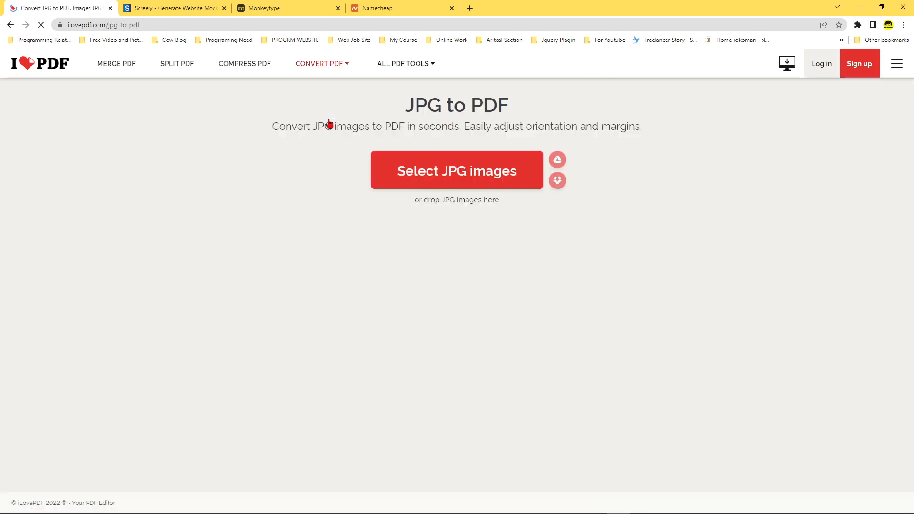
click(449, 170)
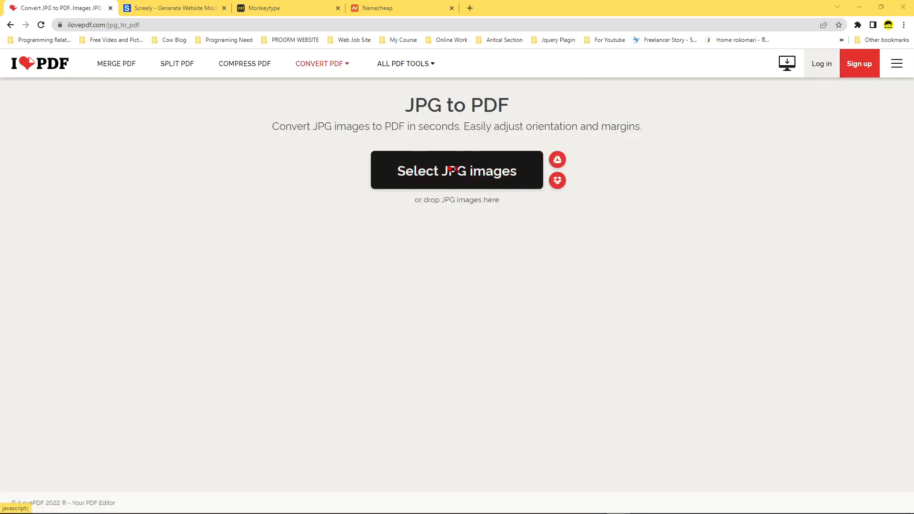
click(259, 127)
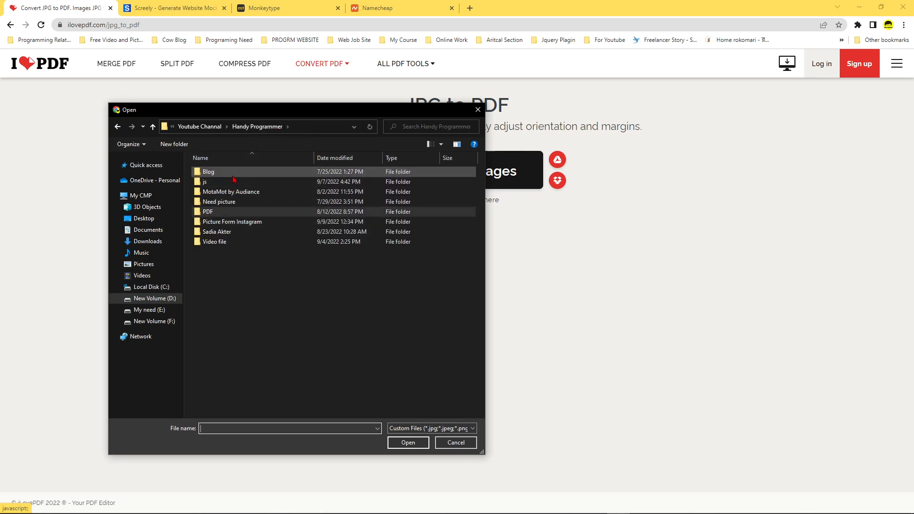
double_click(240, 203)
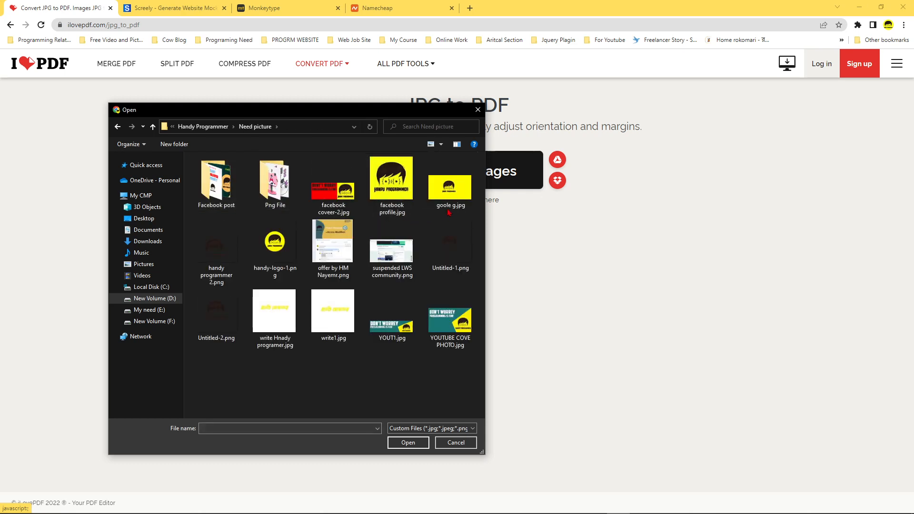
click(445, 193)
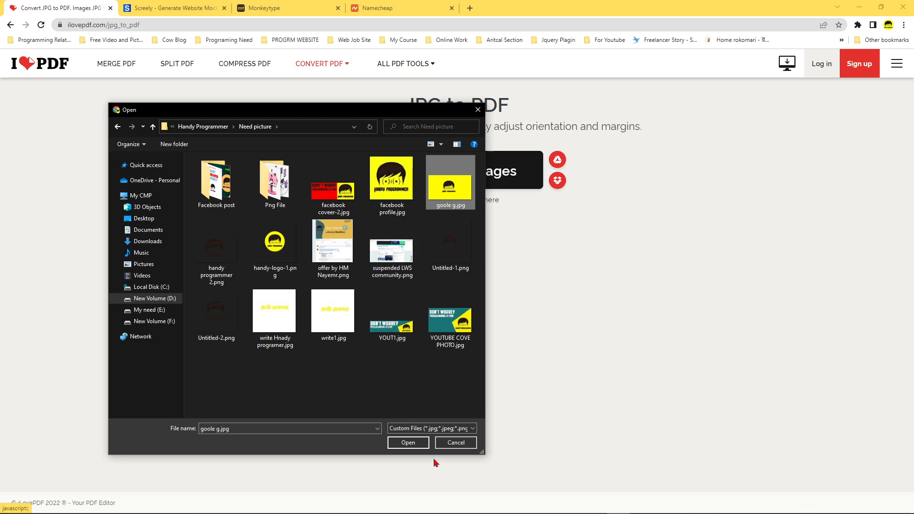
click(421, 446)
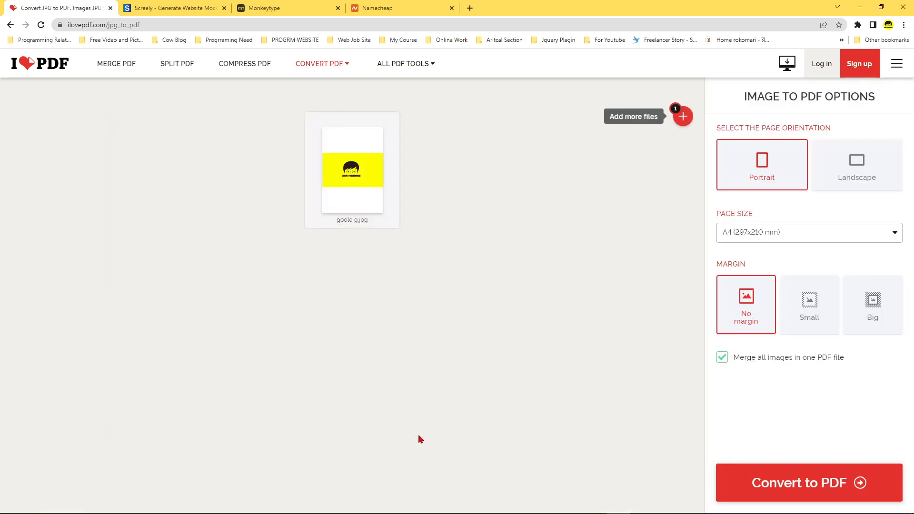
Convert the loaded image to a PDF with Landscape page orientation and download the file.
mouse_move(338, 205)
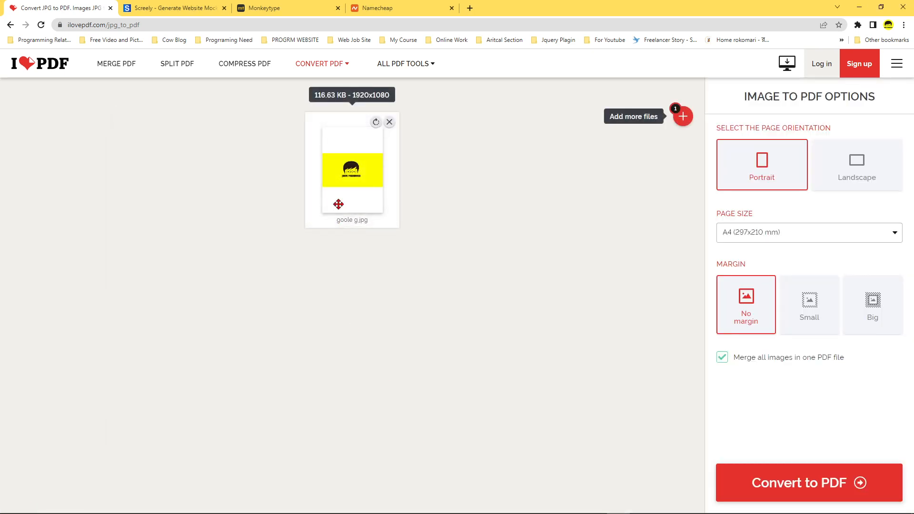
click(865, 178)
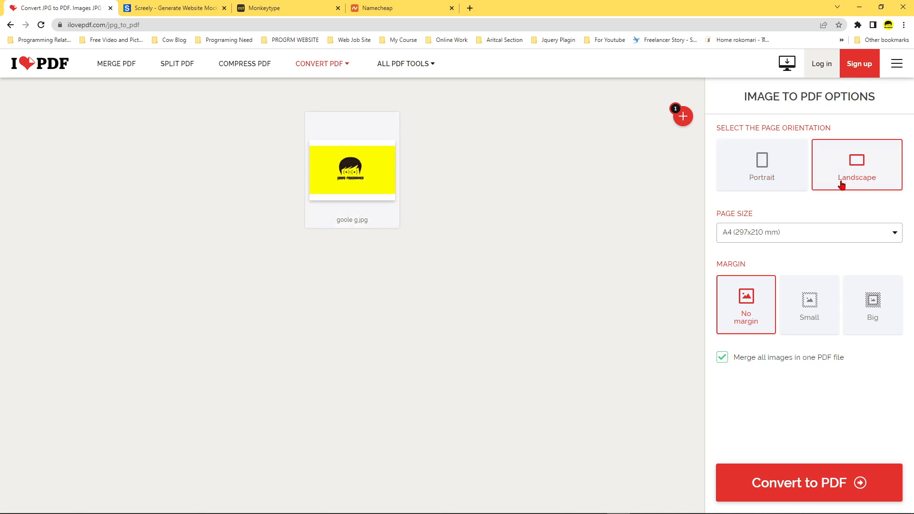
click(817, 484)
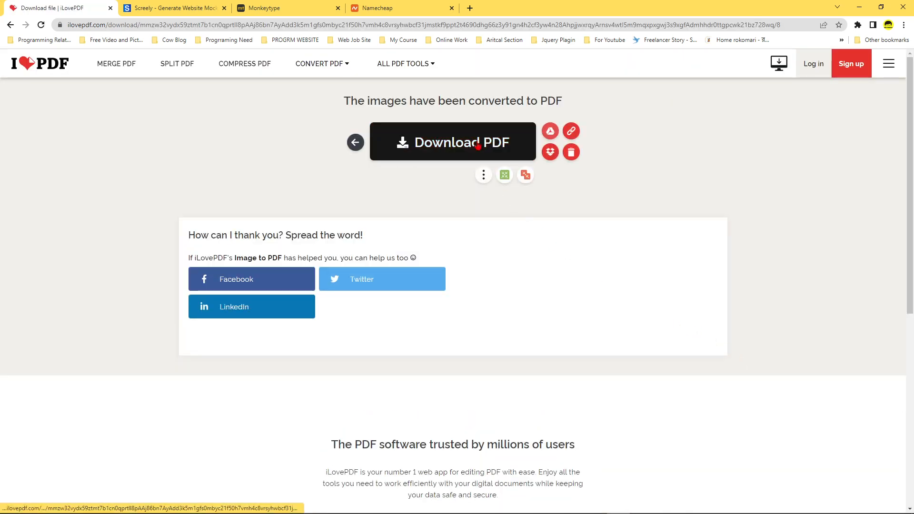
click(478, 146)
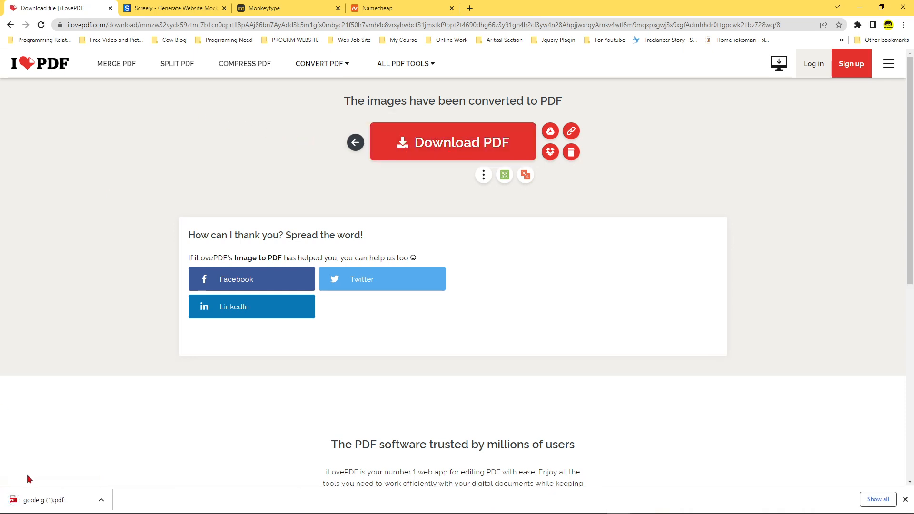
Open the Merge PDF tool and load 10 tips to learn programming.pdf from Handy Programmer's PDF folder.
click(115, 70)
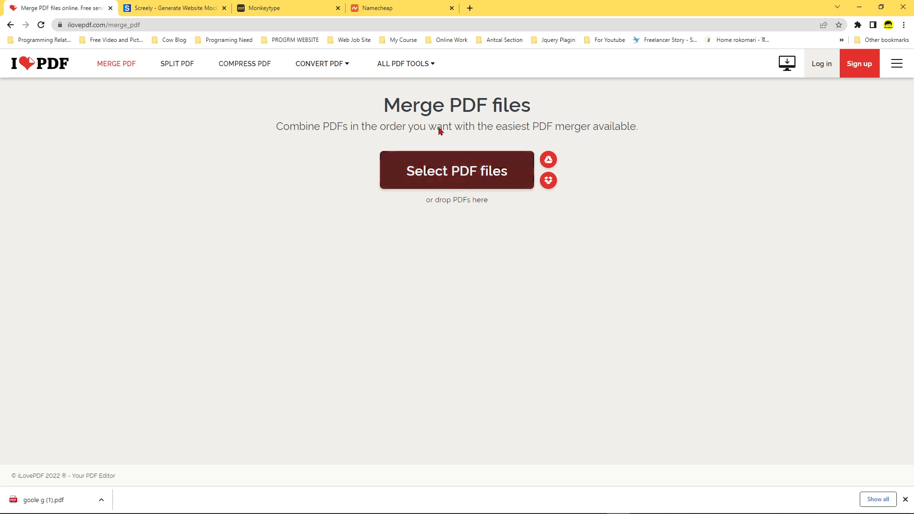
click(467, 178)
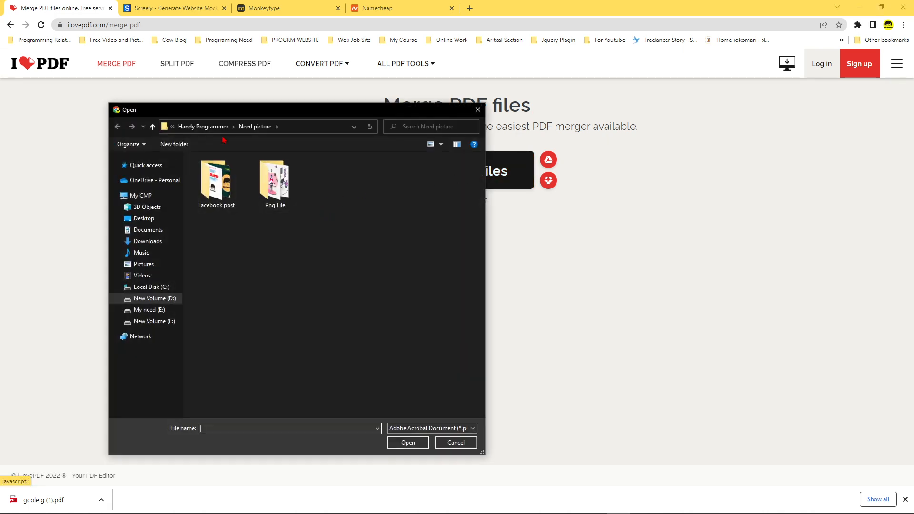
click(203, 126)
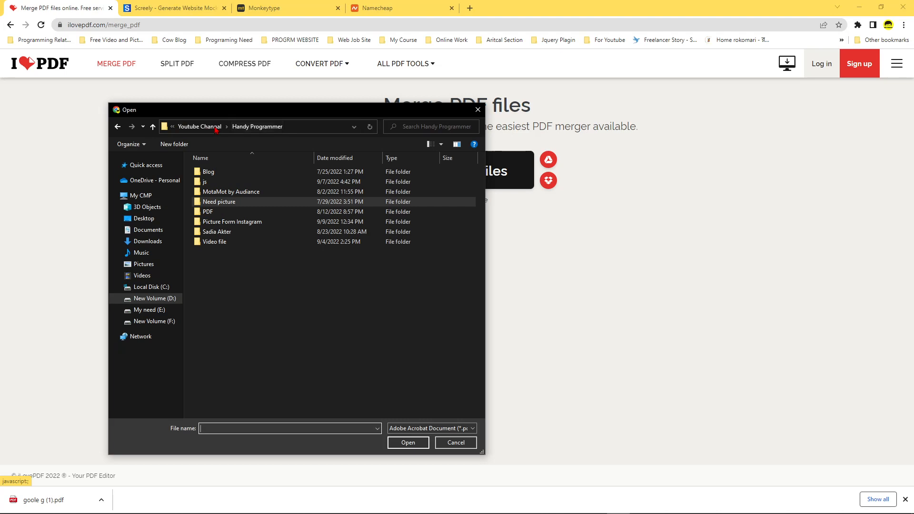
double_click(238, 212)
click(243, 183)
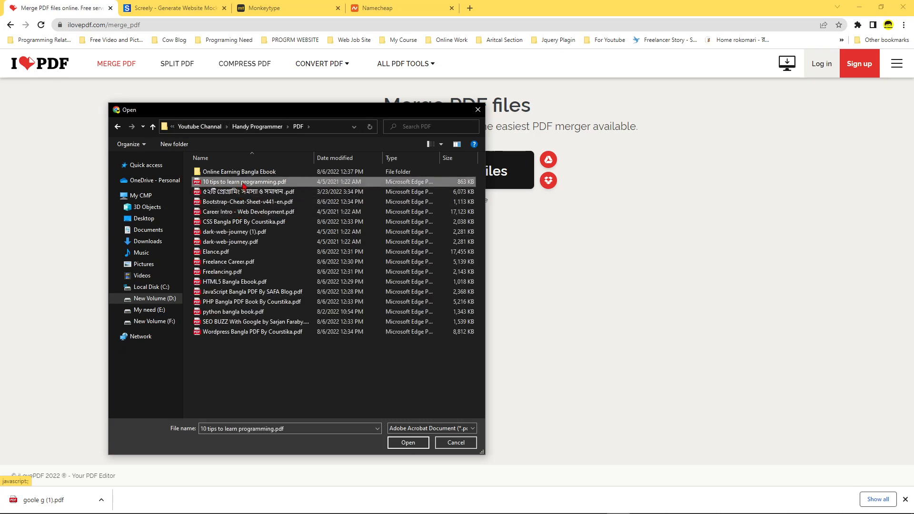
click(408, 443)
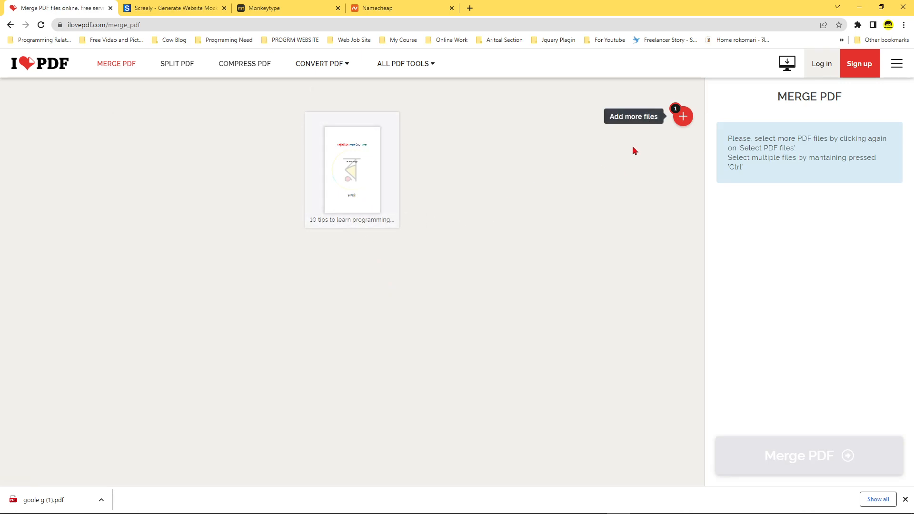
Add ৫২টি প্রোগ্রামিং সমস্যা ও সমাধান .pdf as the second file of the merge.
click(682, 126)
click(255, 193)
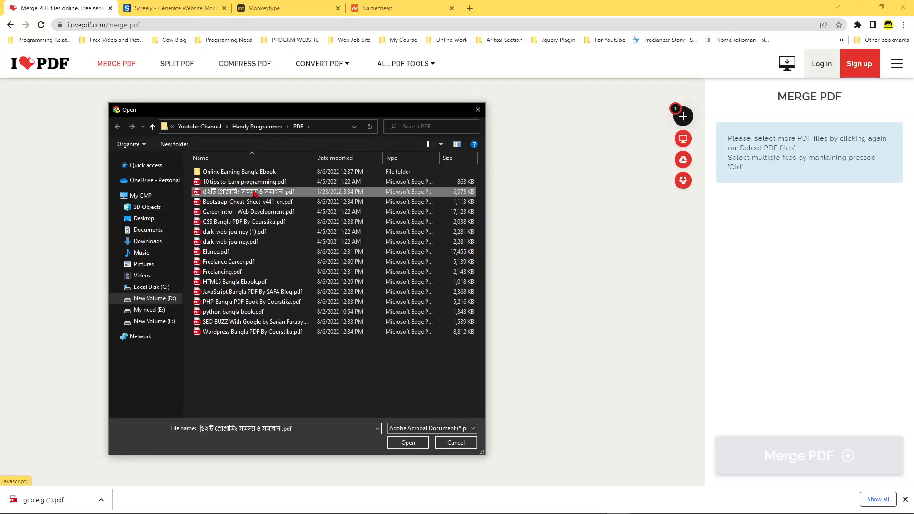
click(418, 444)
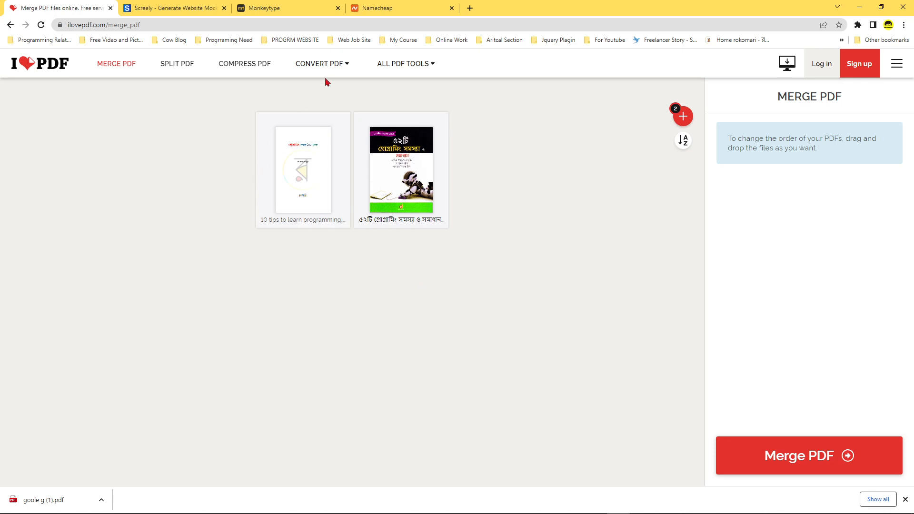
Switch to the Screely site and look through its homepage, including the Features and Product Roadmap sections.
mouse_move(327, 77)
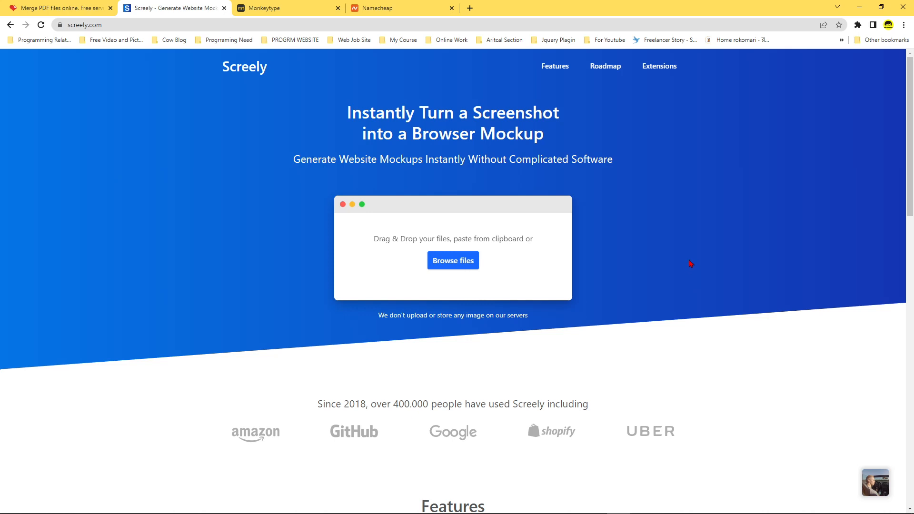
scroll(691, 263, down, 8)
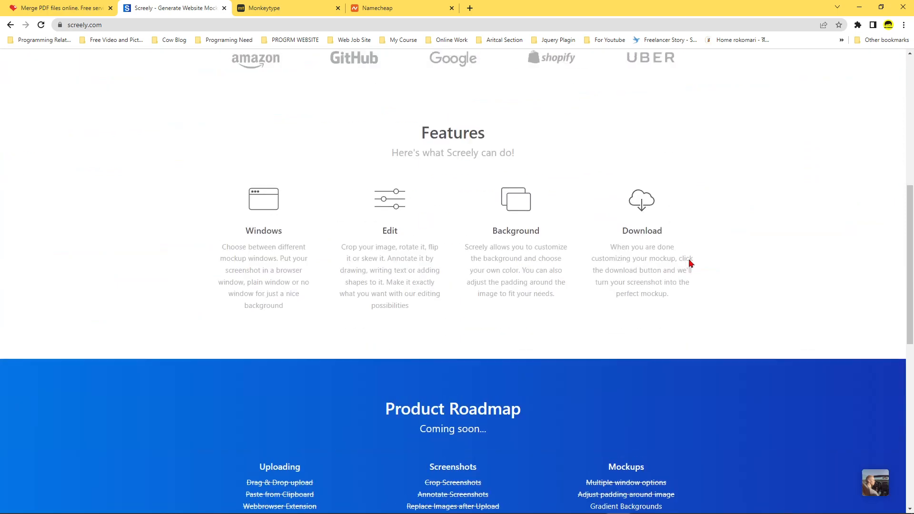
scroll(691, 264, up, 6)
scroll(691, 263, up, 2)
scroll(691, 263, down, 6)
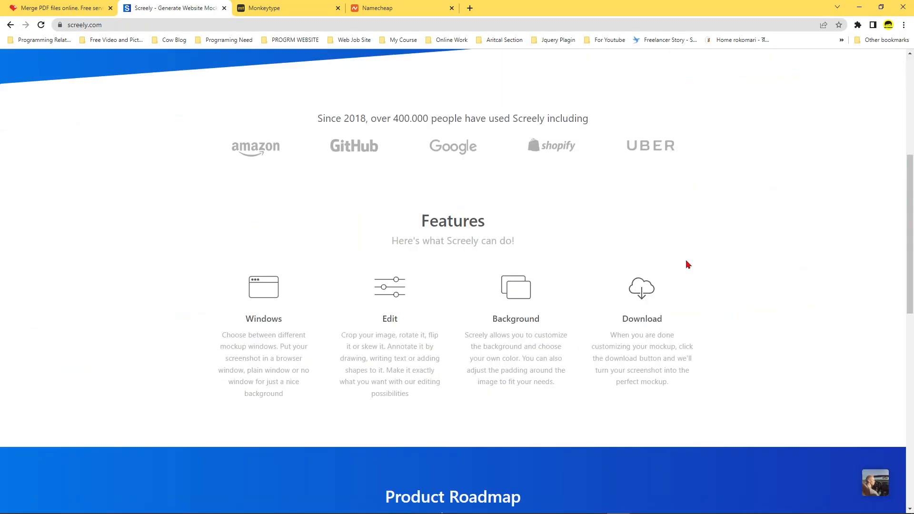
scroll(685, 259, up, 6)
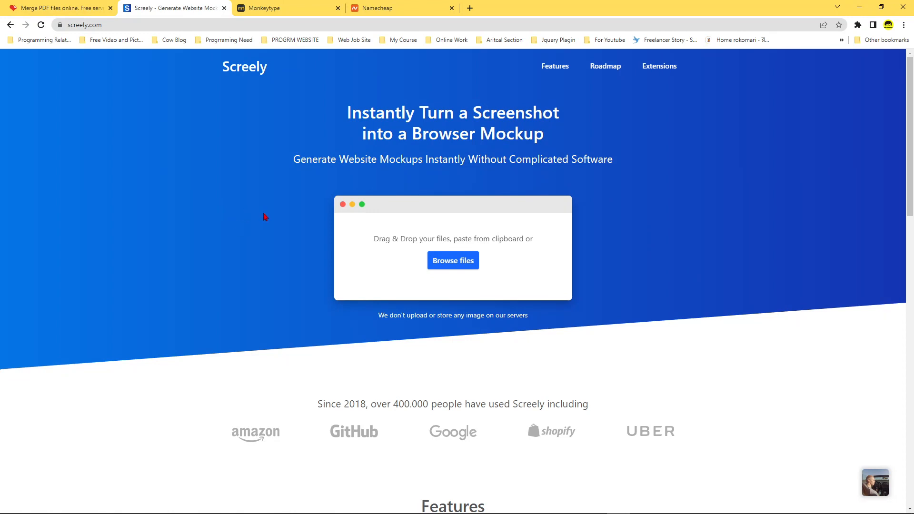
scroll(712, 291, down, 3)
scroll(712, 293, up, 2)
scroll(712, 292, down, 4)
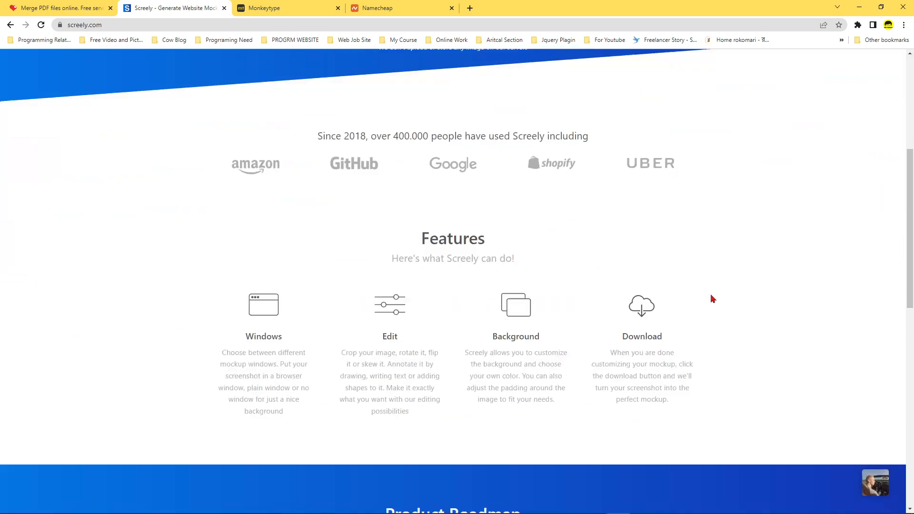
scroll(711, 298, down, 2)
scroll(710, 297, up, 8)
scroll(709, 299, down, 4)
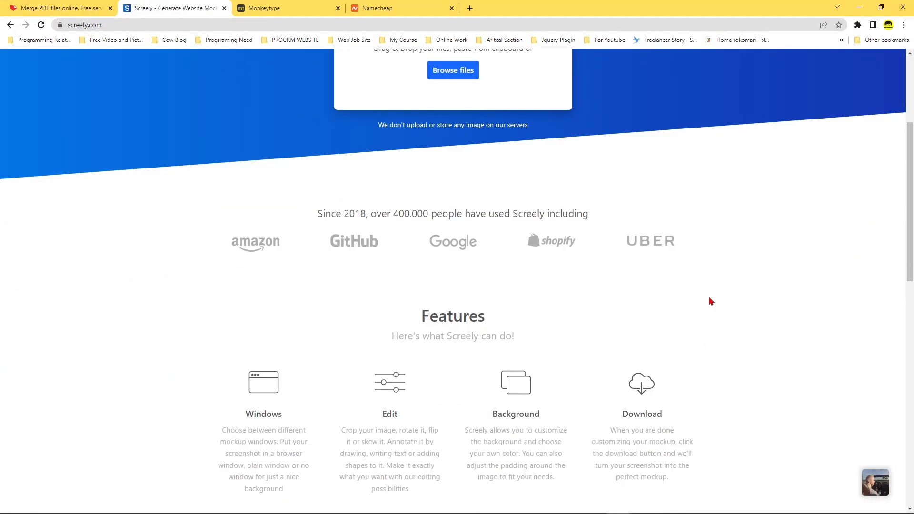
scroll(711, 301, up, 4)
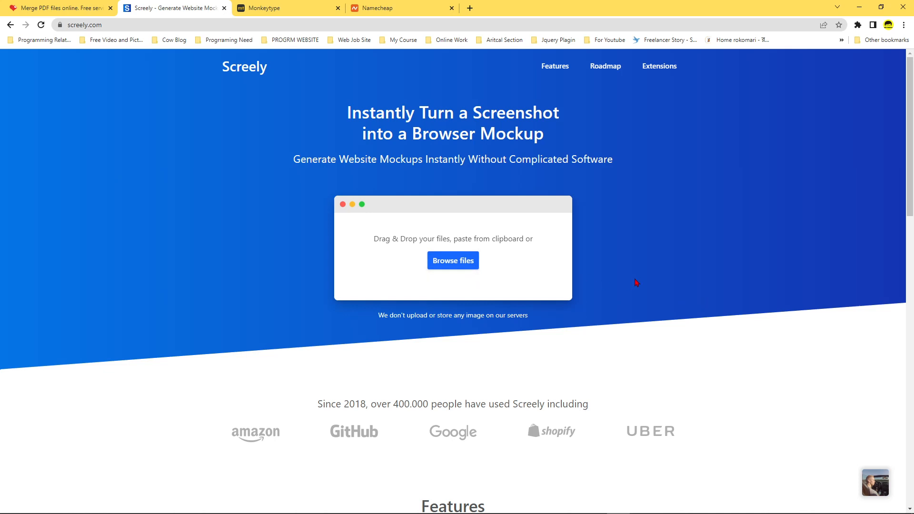
Load download.png from the Desktop folder into Screely as the screenshot for the mockup.
click(465, 269)
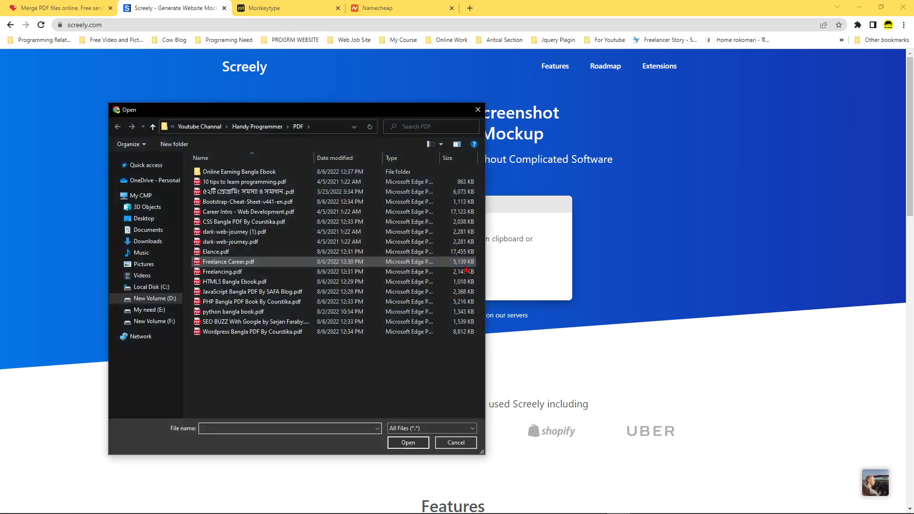
click(143, 218)
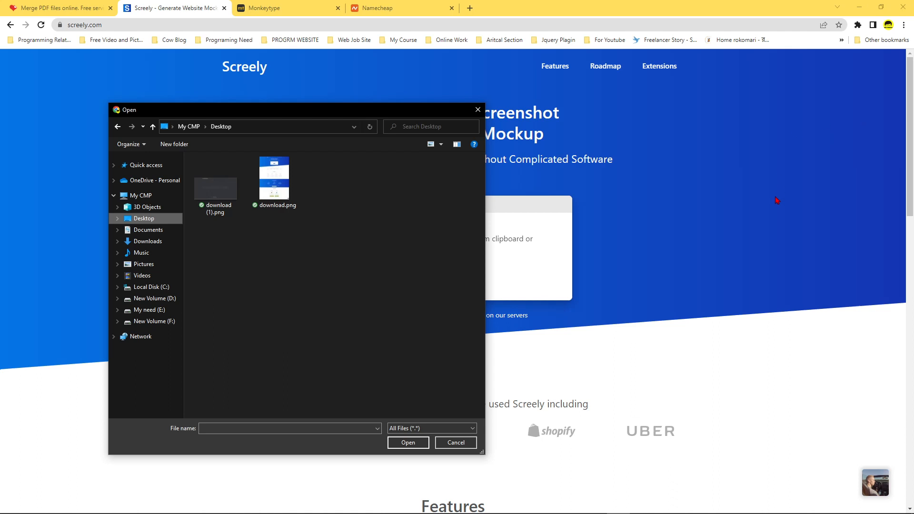
click(729, 260)
click(289, 194)
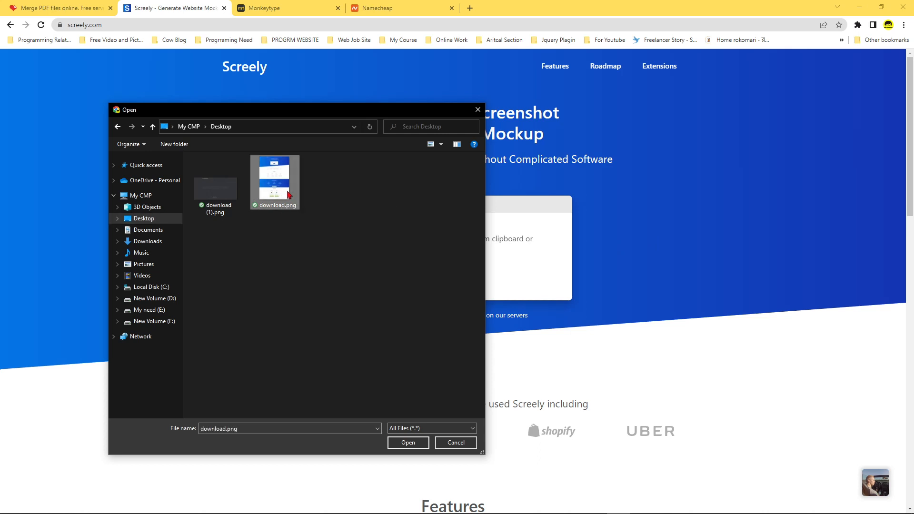
click(412, 445)
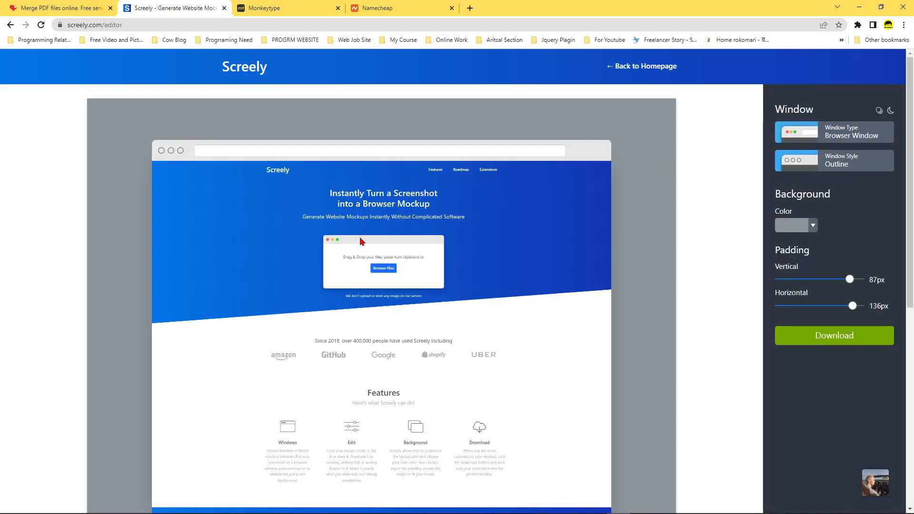
Look over the whole generated mockup and set its window type to Plain Window.
scroll(453, 264, down, 7)
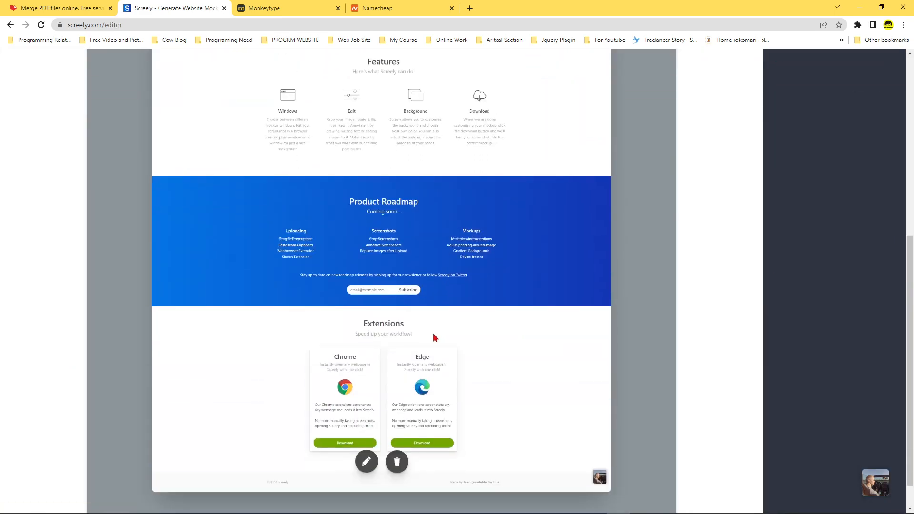
scroll(521, 435, up, 8)
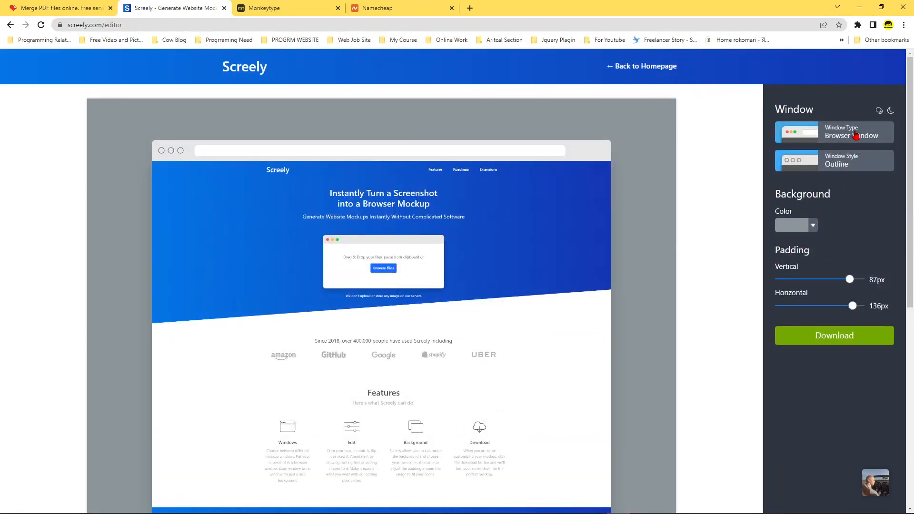
click(856, 136)
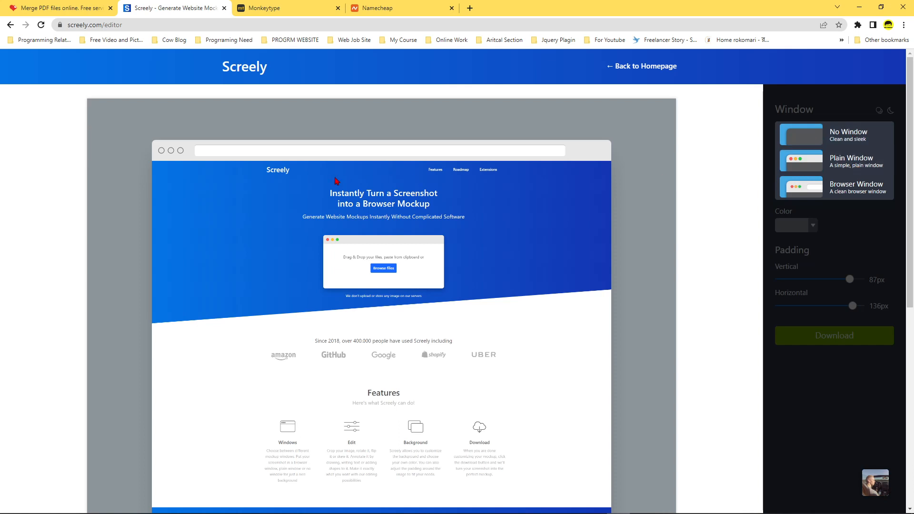
click(841, 163)
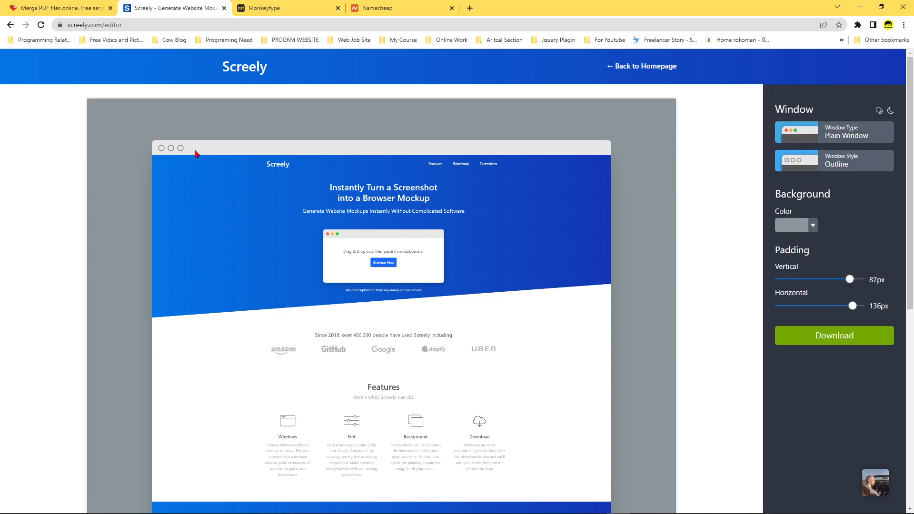
Try the None window style on the mockup and set its window style to Regular.
click(854, 165)
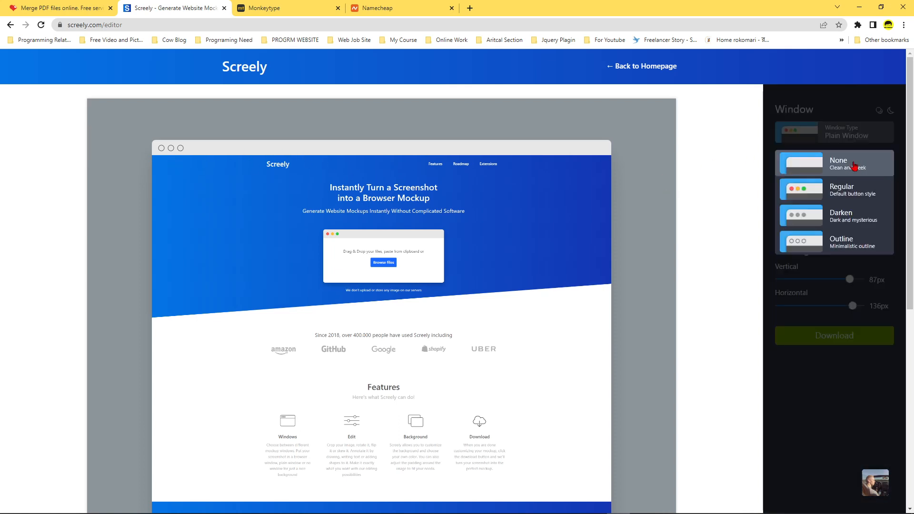
click(841, 186)
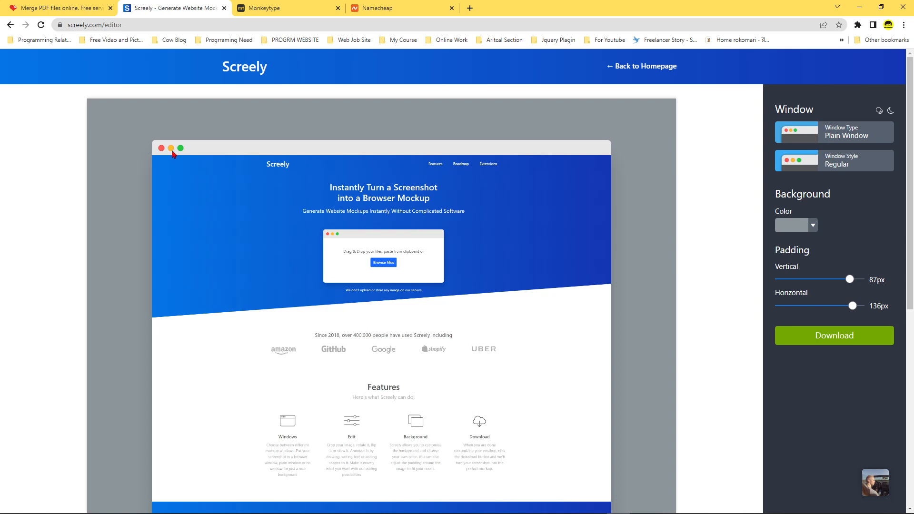
click(848, 167)
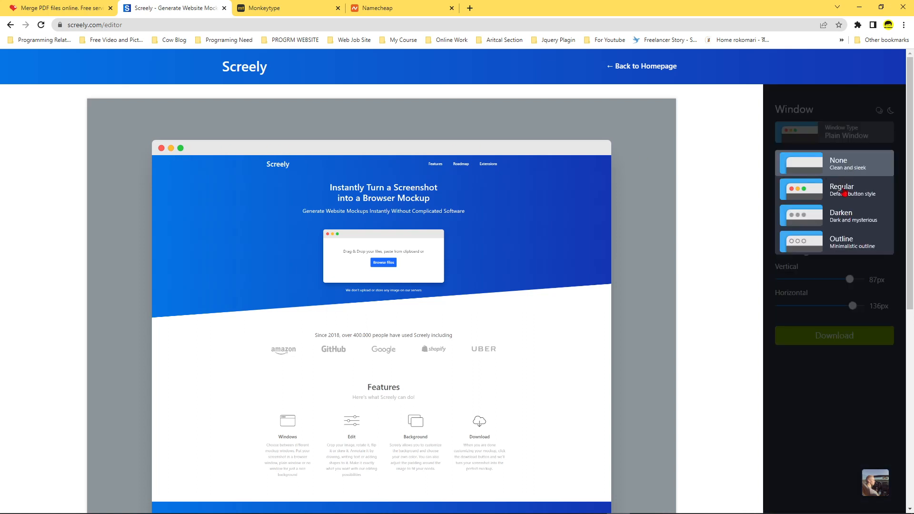
click(834, 164)
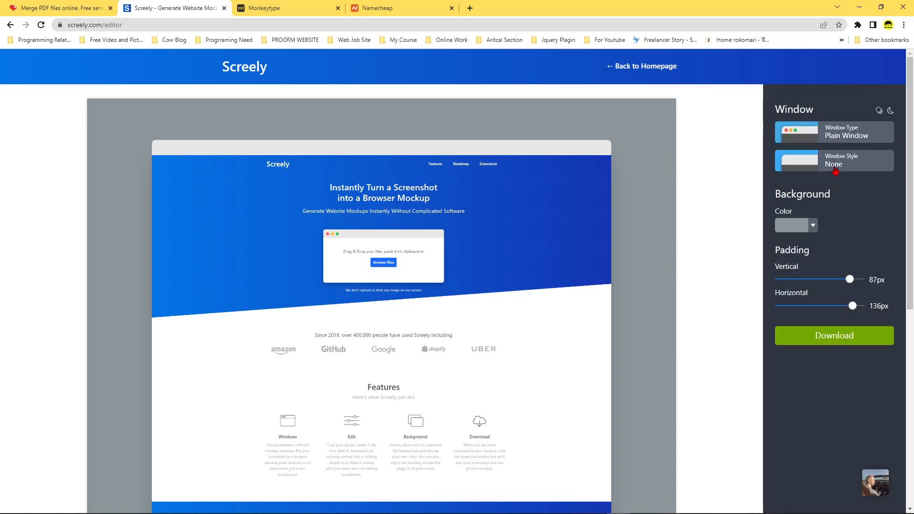
click(834, 168)
click(835, 200)
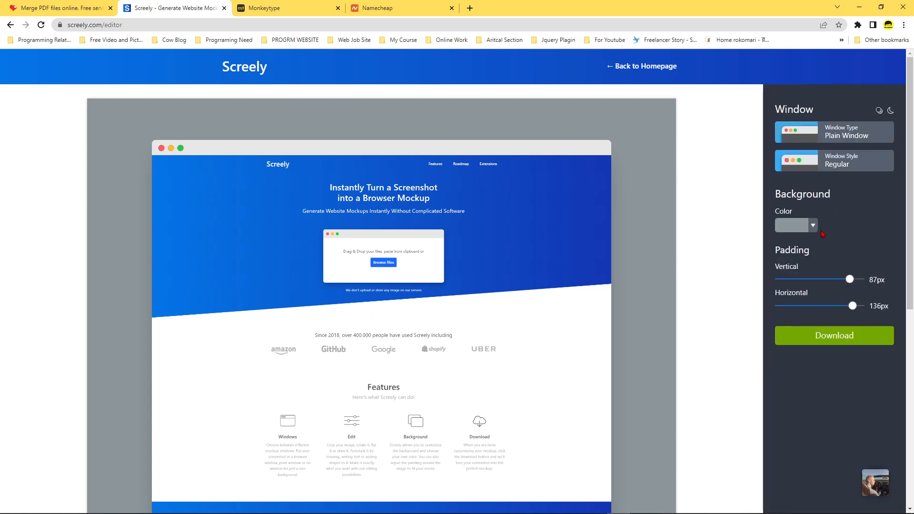
Set the mockup's background to light blue 90D0F2 and look over the whole mockup.
click(788, 231)
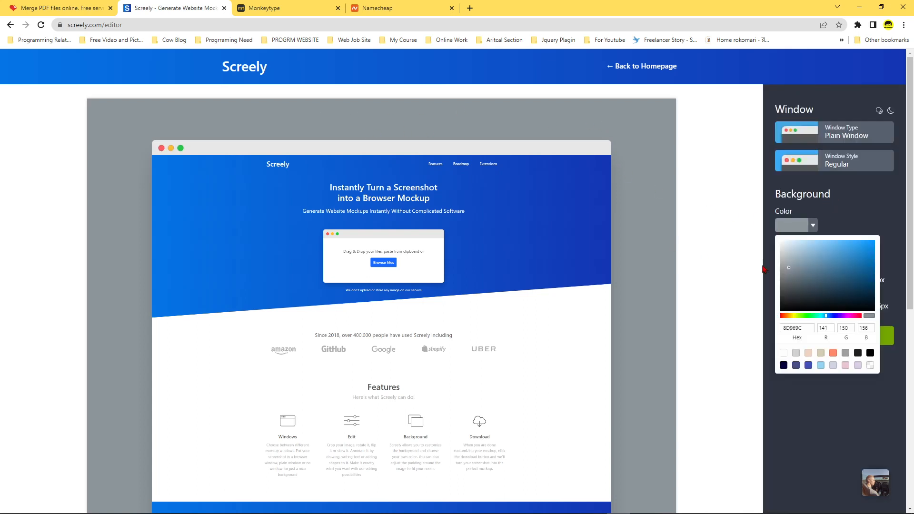
mouse_move(820, 257)
mouse_down()
mouse_move(822, 244)
mouse_move(828, 254)
mouse_move(819, 245)
mouse_up()
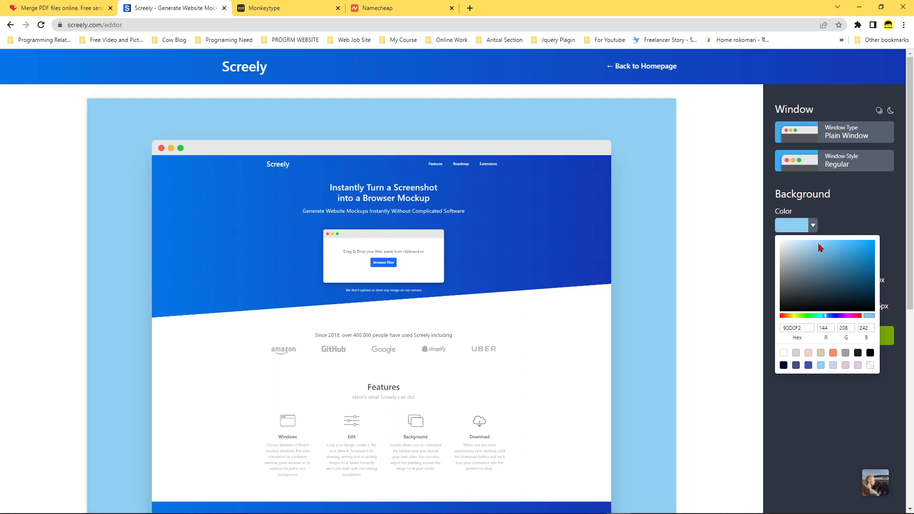
click(844, 206)
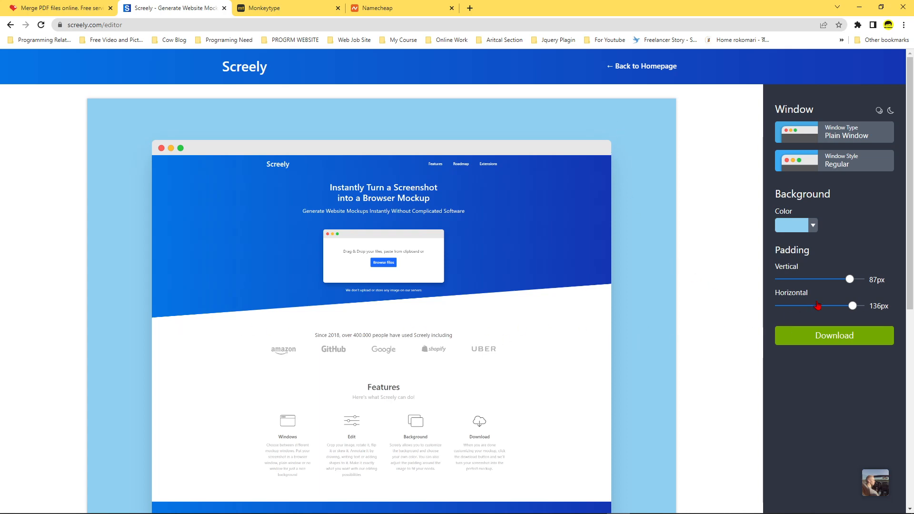
scroll(641, 310, down, 8)
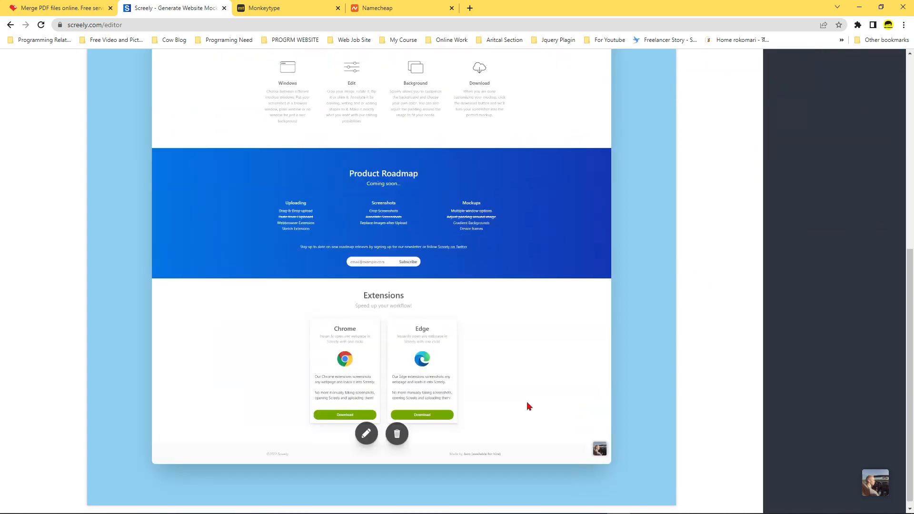
scroll(526, 404, up, 8)
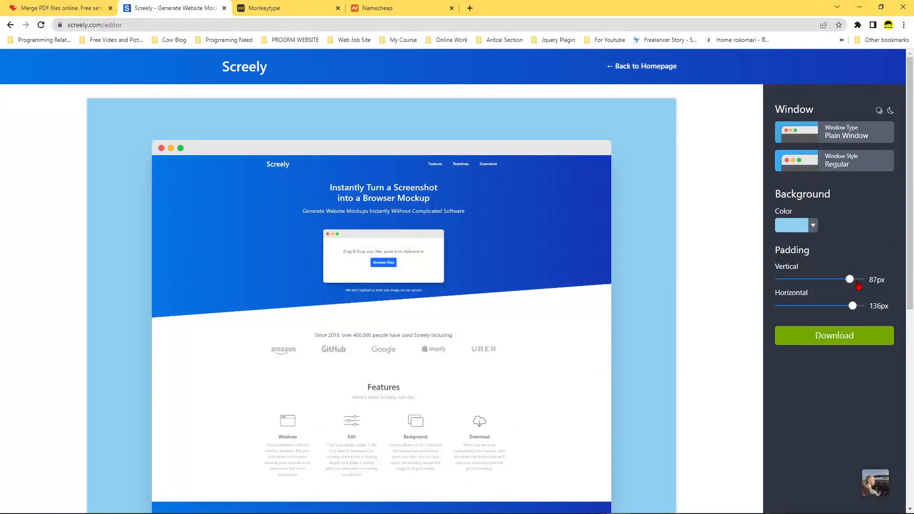
Try a vertical padding of 0px, check the whole mockup, and set the vertical padding to 84px.
drag(850, 281, 779, 280)
scroll(634, 191, down, 7)
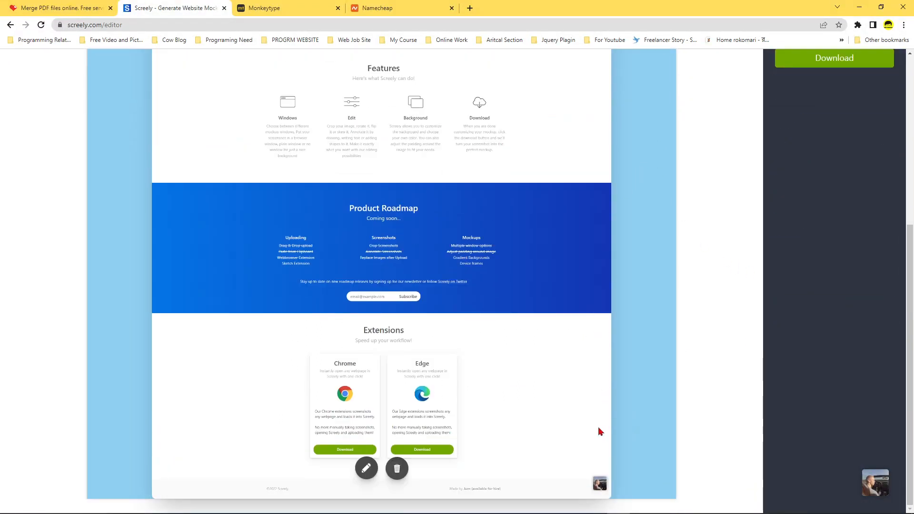
scroll(599, 428, up, 6)
scroll(599, 428, up, 1)
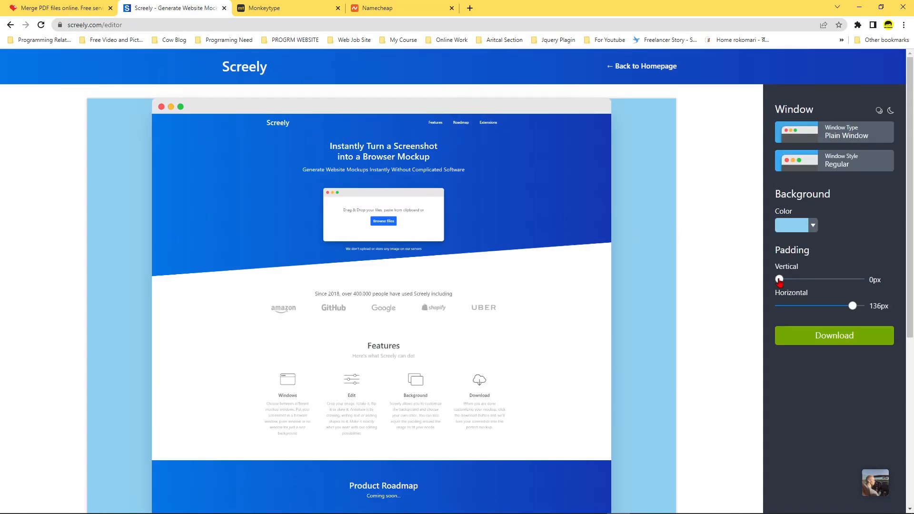
drag(780, 280, 848, 289)
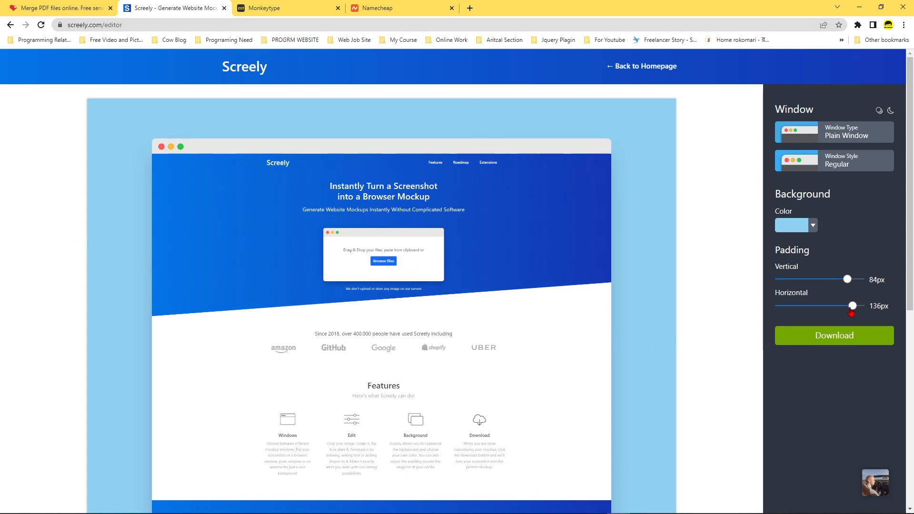
Try a horizontal padding of 49px, set it to 103px, and check the mockup with the new padding.
drag(852, 306, 807, 315)
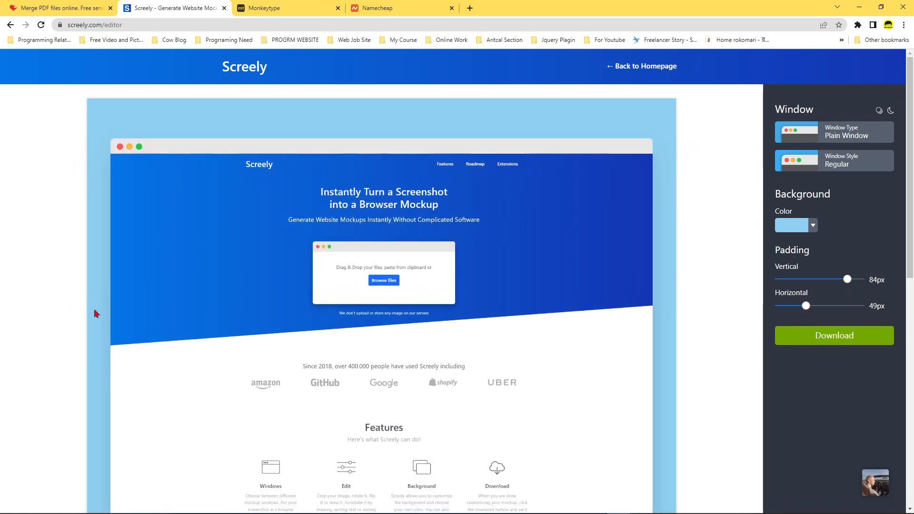
drag(807, 308, 836, 308)
scroll(679, 330, down, 8)
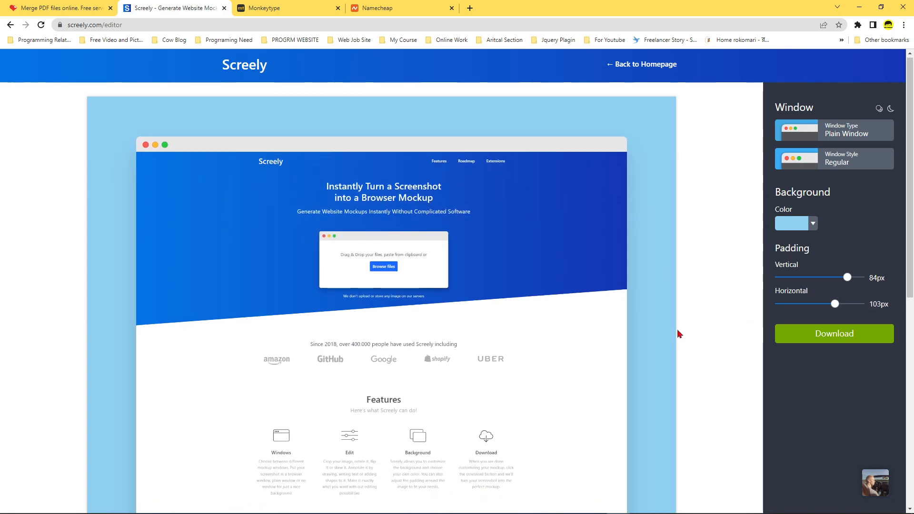
scroll(677, 330, up, 2)
scroll(678, 348, down, 2)
scroll(677, 355, up, 8)
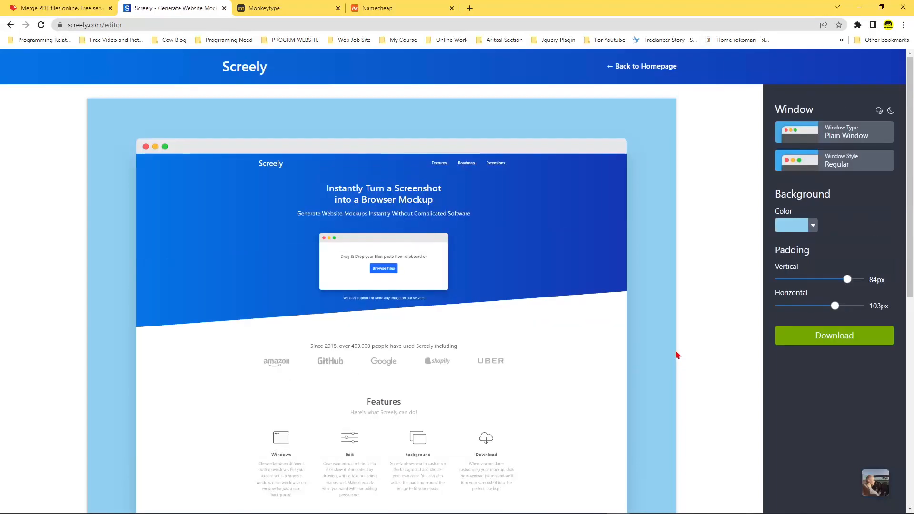
Download the customized mockup as a PNG and look over the full design.
click(869, 337)
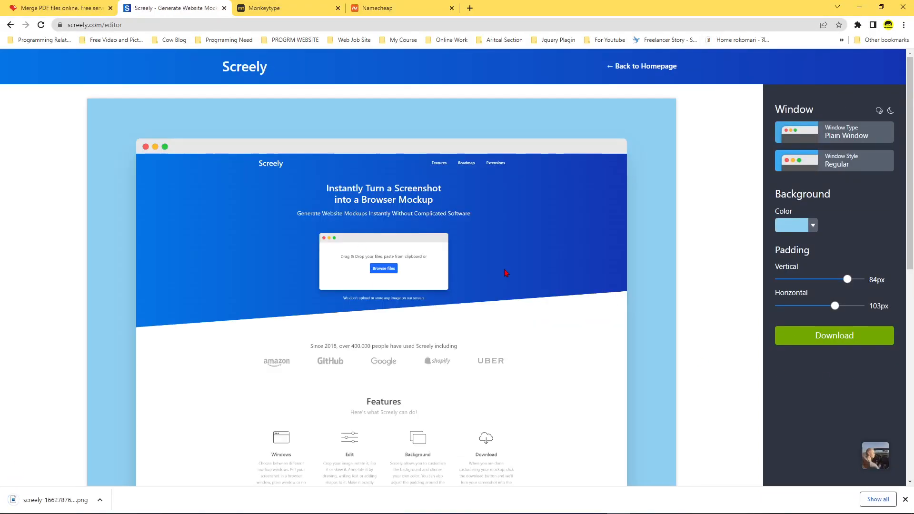
scroll(408, 239, down, 9)
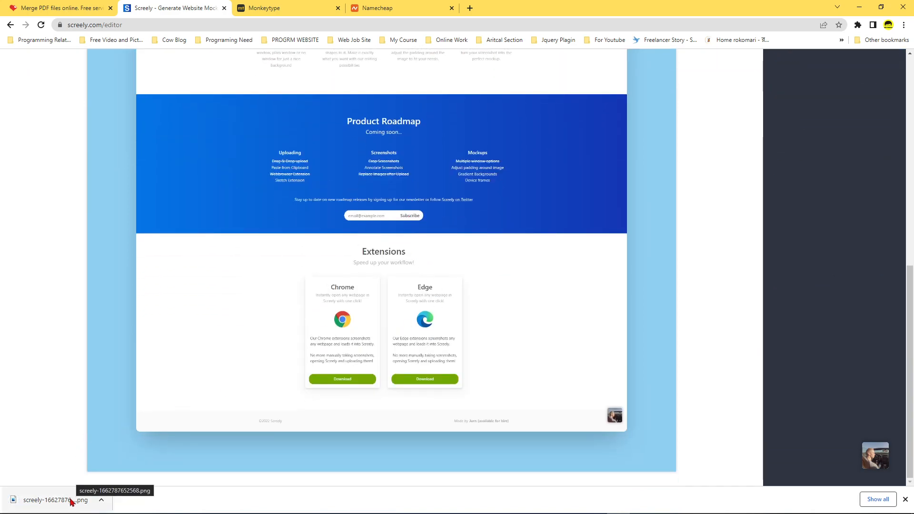
scroll(202, 402, up, 10)
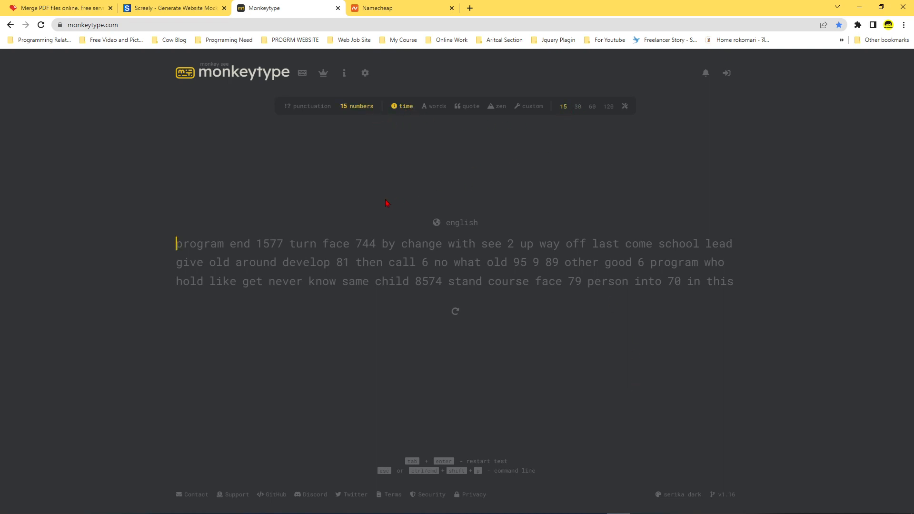
Try the 15-second Monkeytype test by entering "programdkfj endklsdjf".
text(progra)
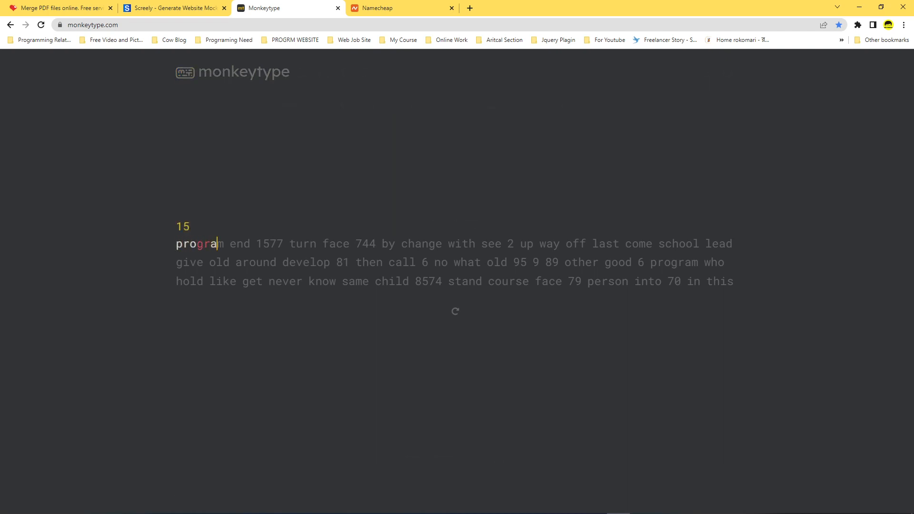
text(mdkfj endklsdjf)
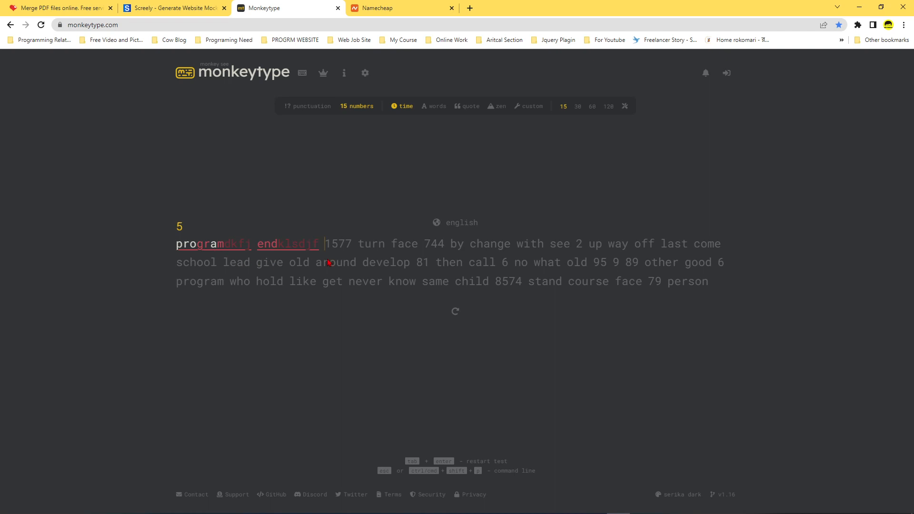
Try the 30-second time mode and the words mode, and set the typing test to quote mode.
click(579, 108)
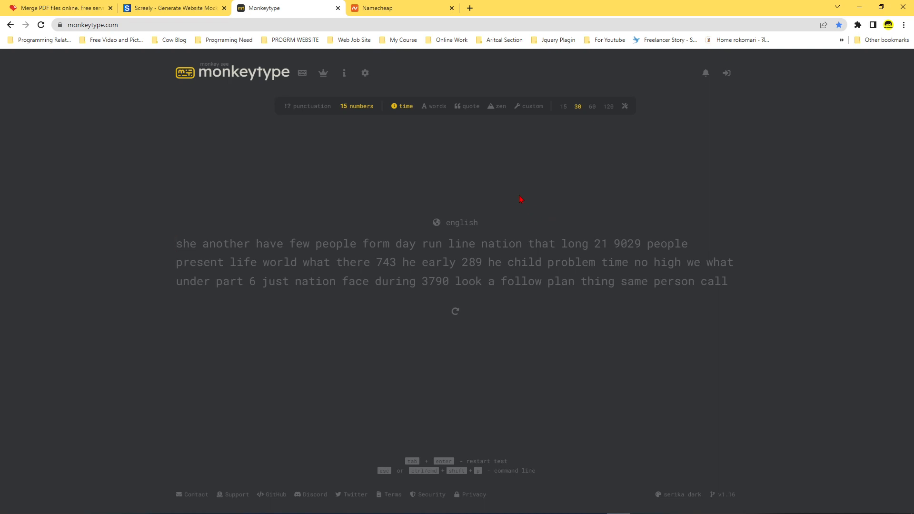
click(435, 106)
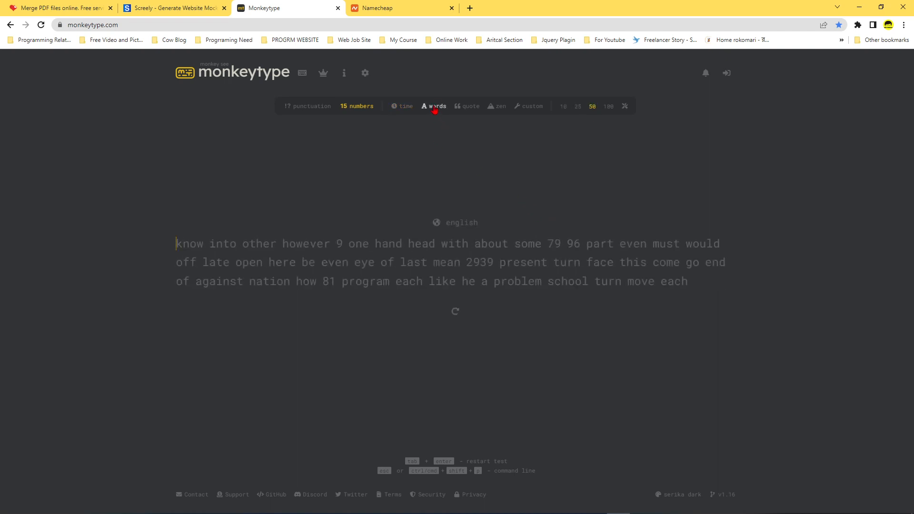
click(469, 110)
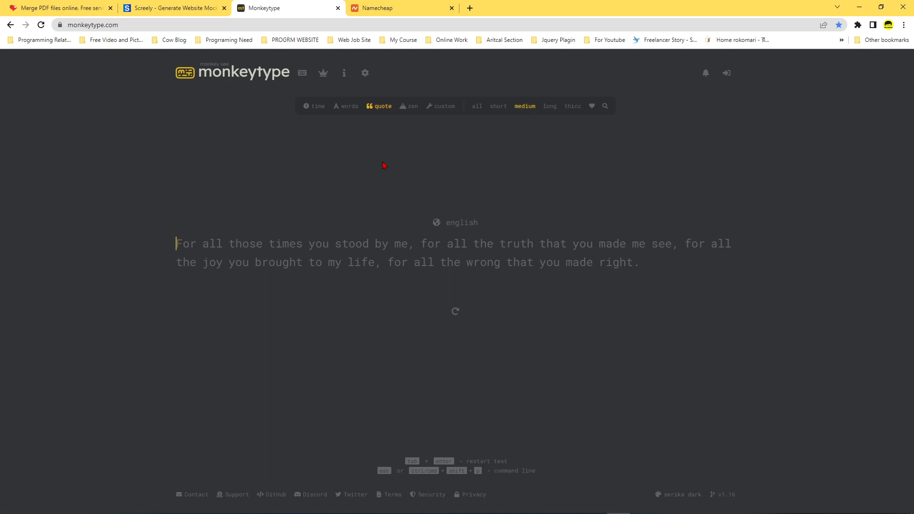
Look through the daily English leaderboards for Time 15 and Time 60, and return to the typing test.
click(323, 75)
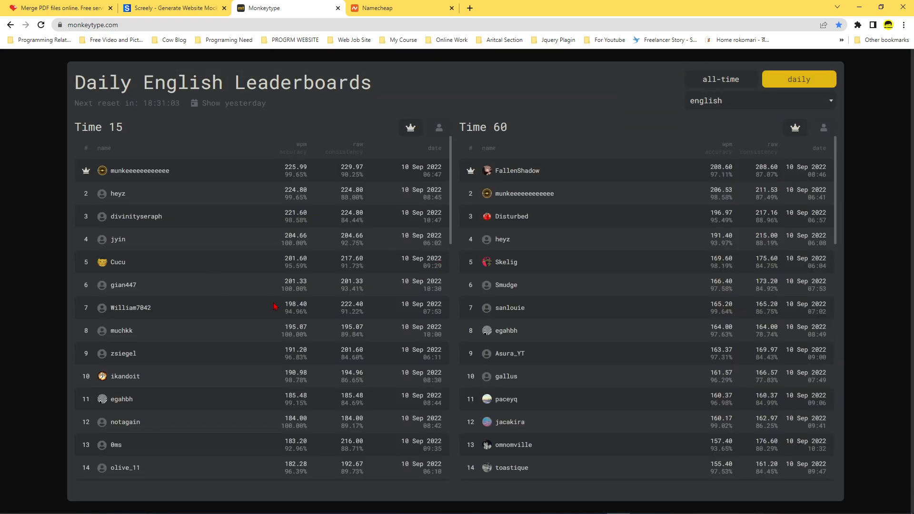
scroll(279, 307, down, 5)
scroll(275, 305, up, 5)
scroll(597, 323, down, 10)
scroll(596, 324, down, 5)
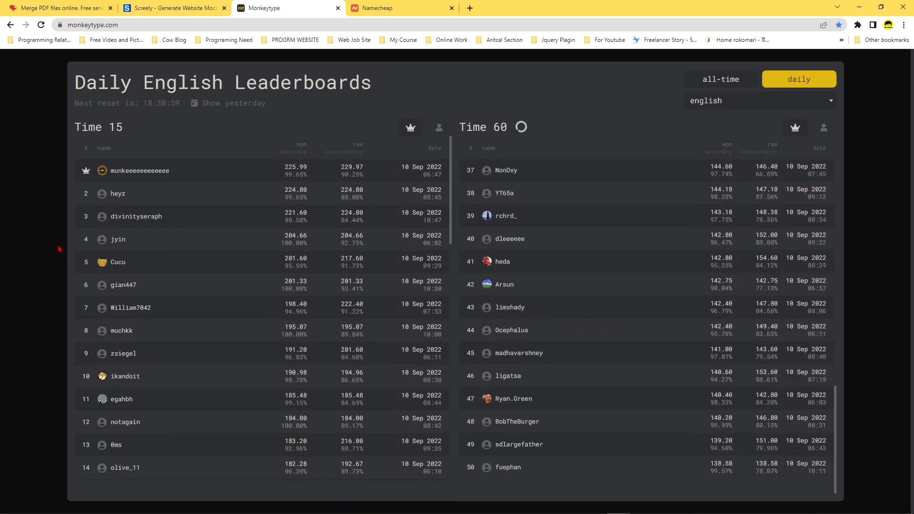
click(32, 231)
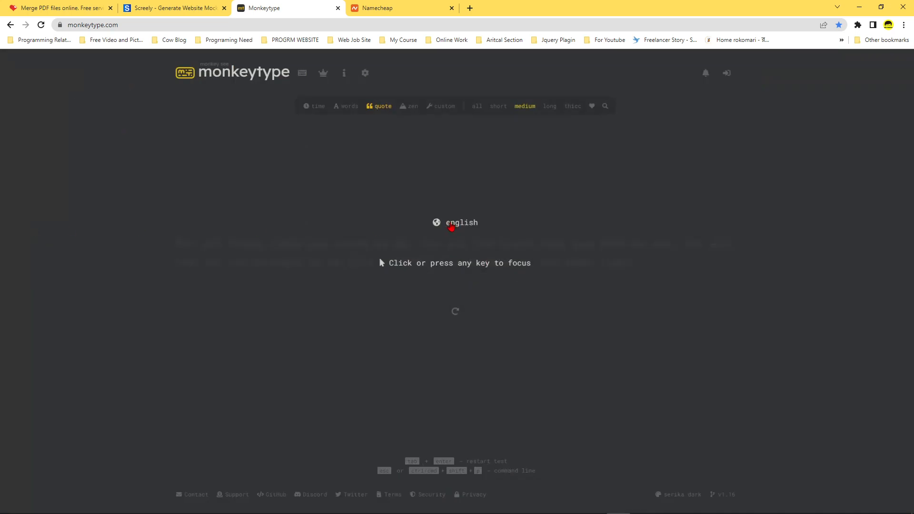
click(465, 265)
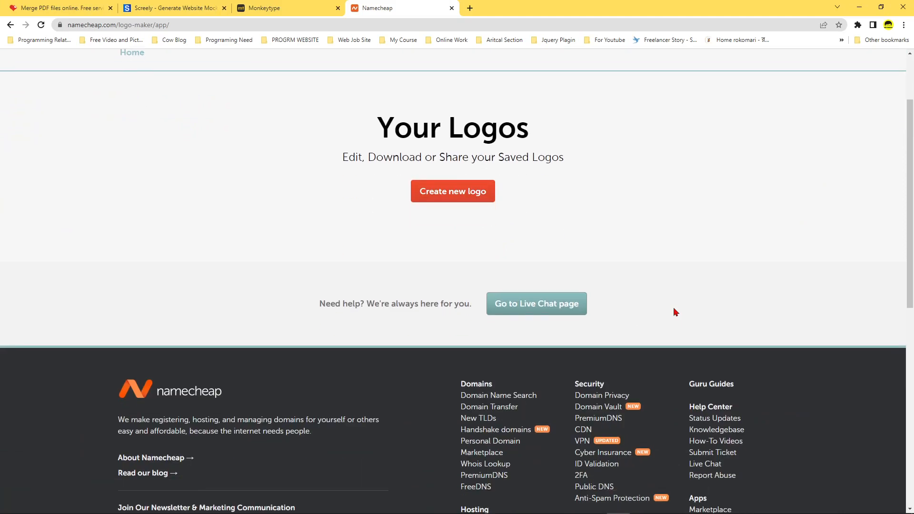
Start a new logo in Namecheap's logo maker with the company name Handy Programmer and no business type.
scroll(674, 310, up, 3)
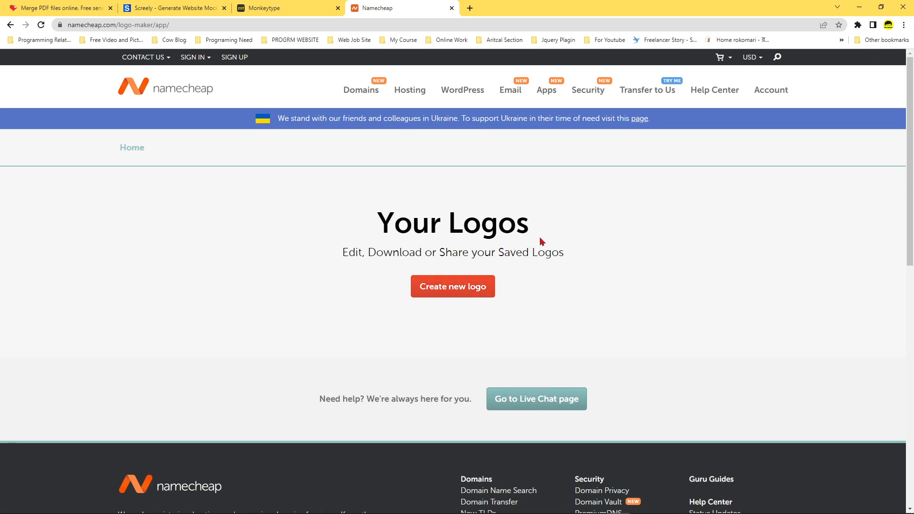
click(467, 291)
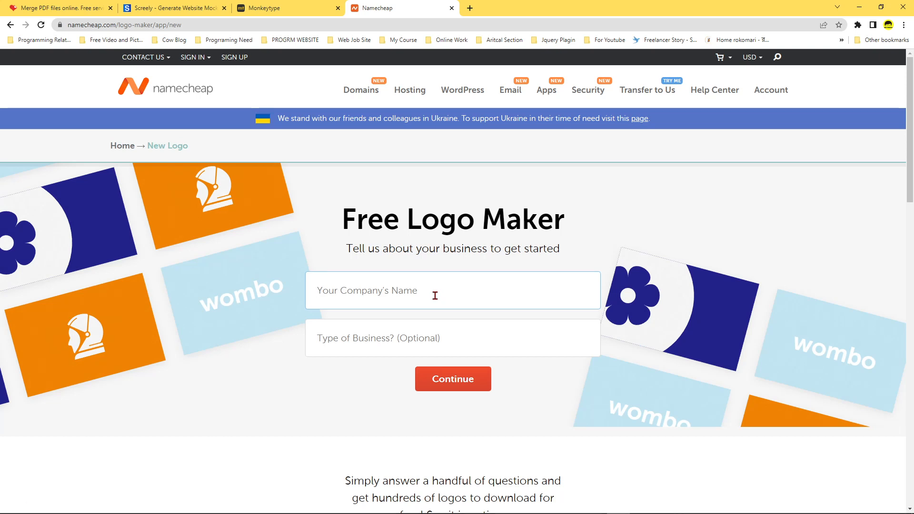
text(Handy )
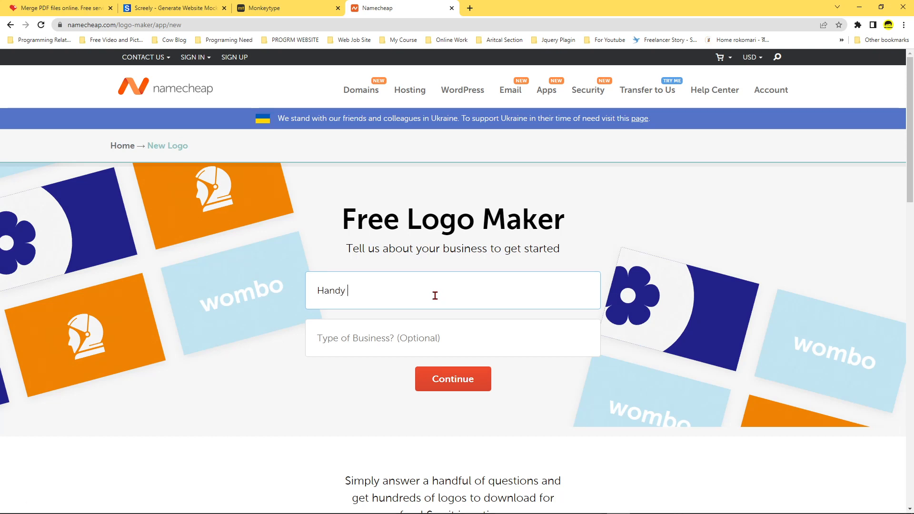
text(Programmer)
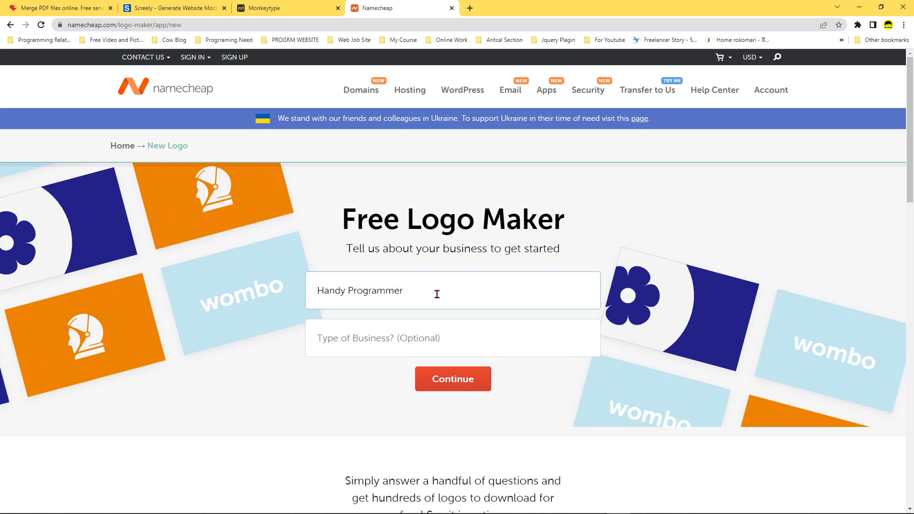
click(398, 345)
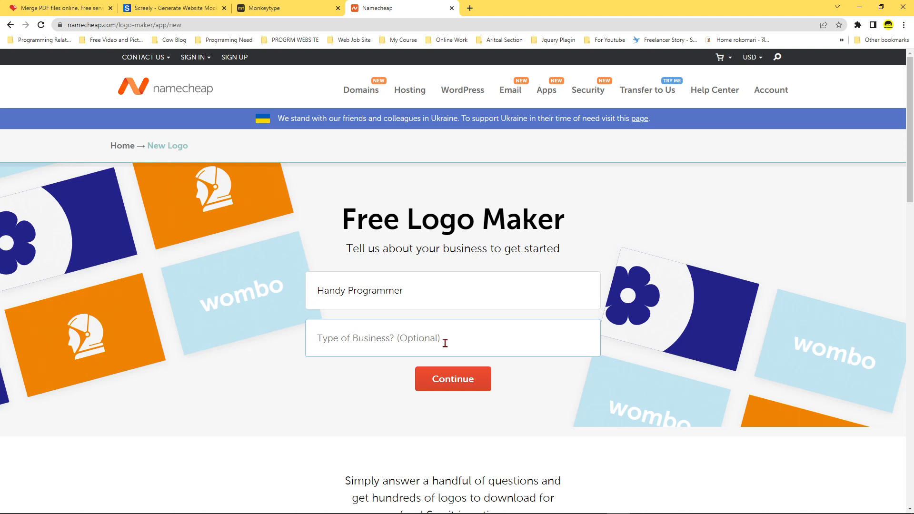
click(462, 385)
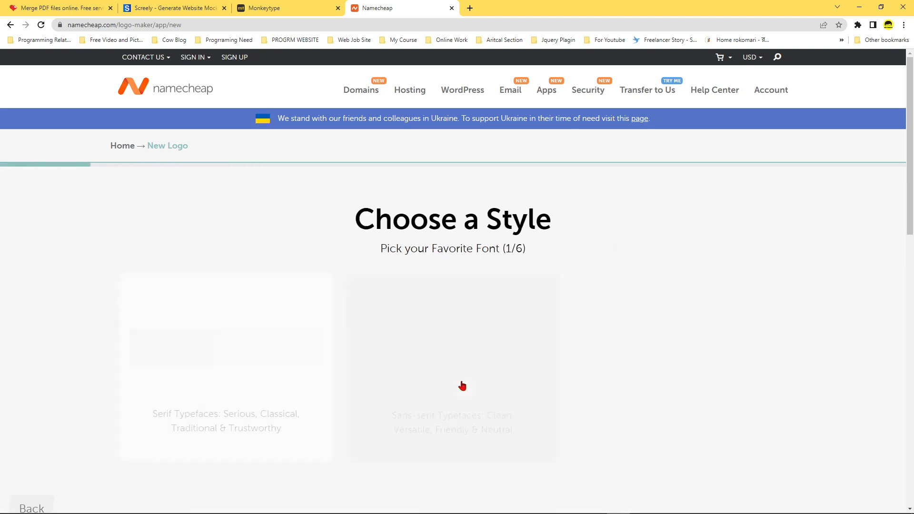
Choose the middle typeface option in all six font questions, from Sans-serif through Funky Typefaces, and pick the green color palette.
scroll(742, 265, down, 2)
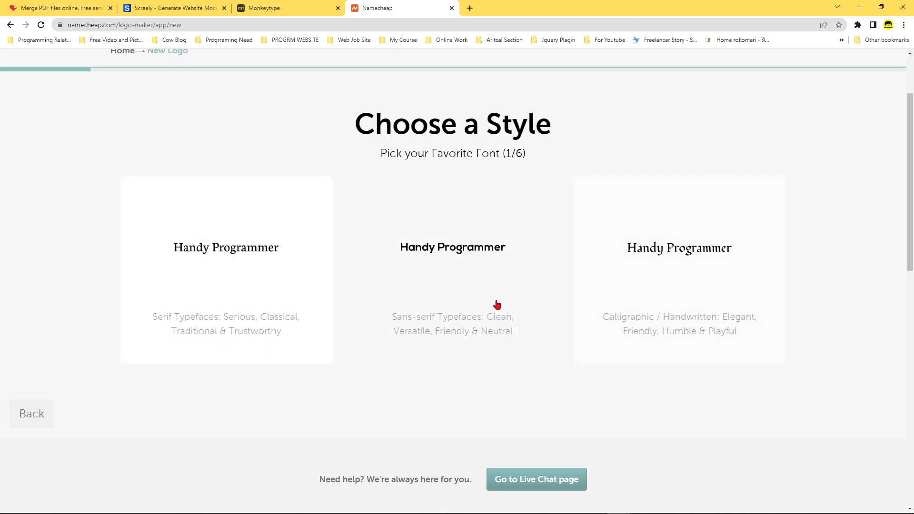
click(491, 308)
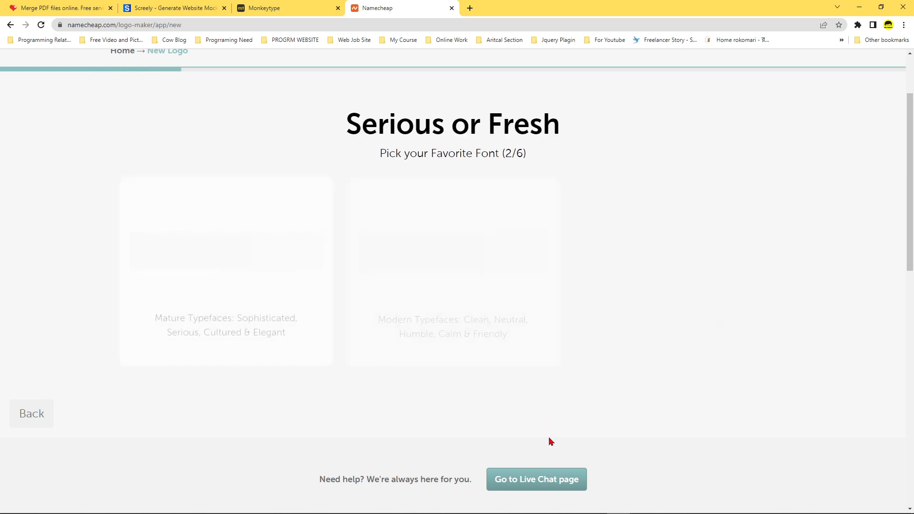
click(477, 315)
click(498, 302)
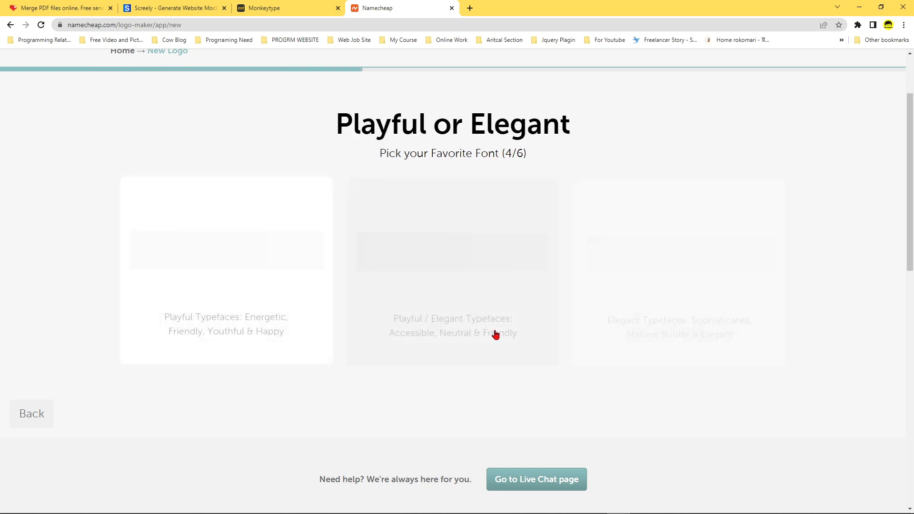
click(467, 306)
click(480, 302)
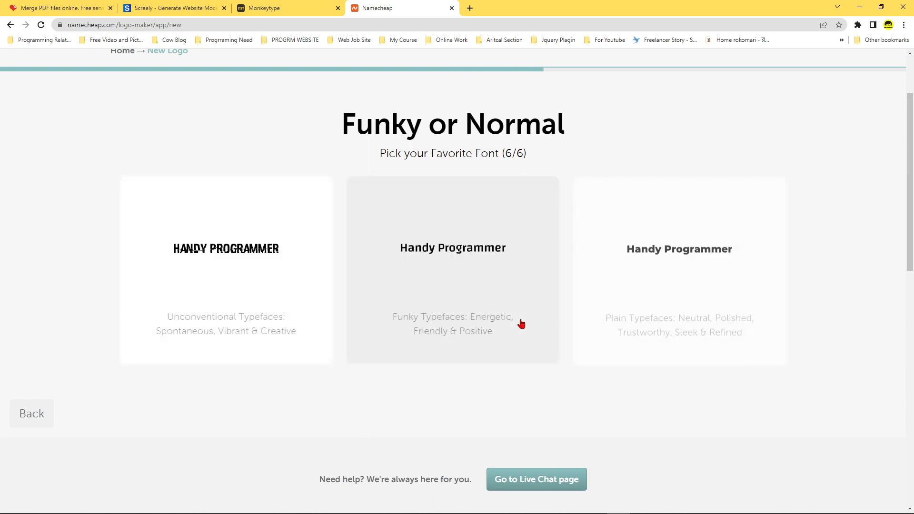
click(496, 320)
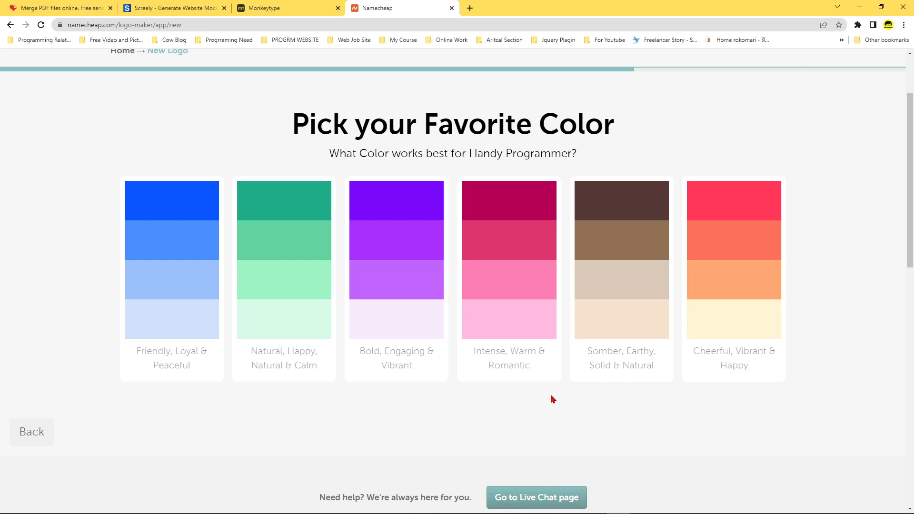
click(316, 340)
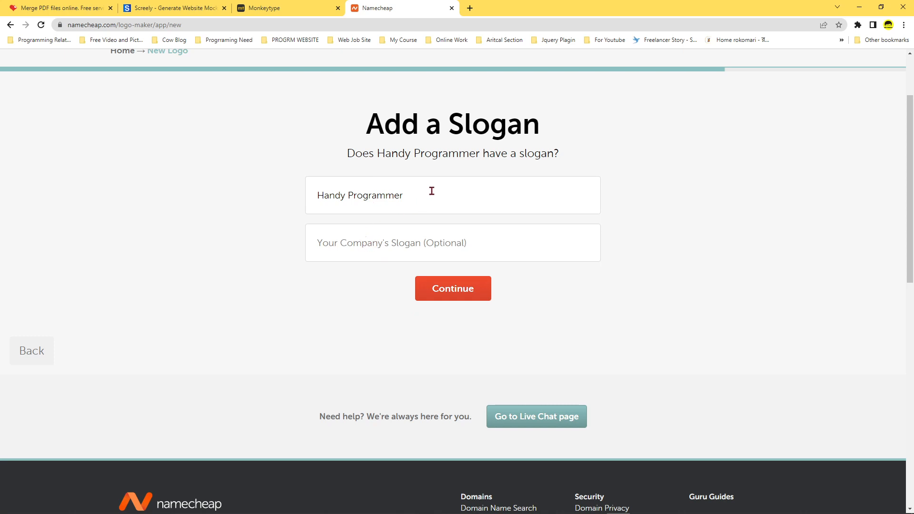
Add the slogan "Don't worray! Programming is Fun!" to the logo and continue to the icon selection.
click(391, 245)
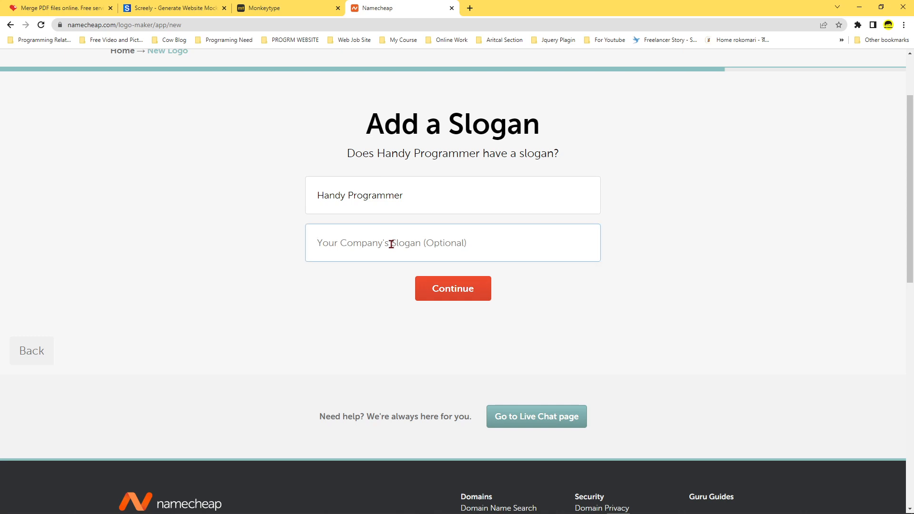
text(Don)
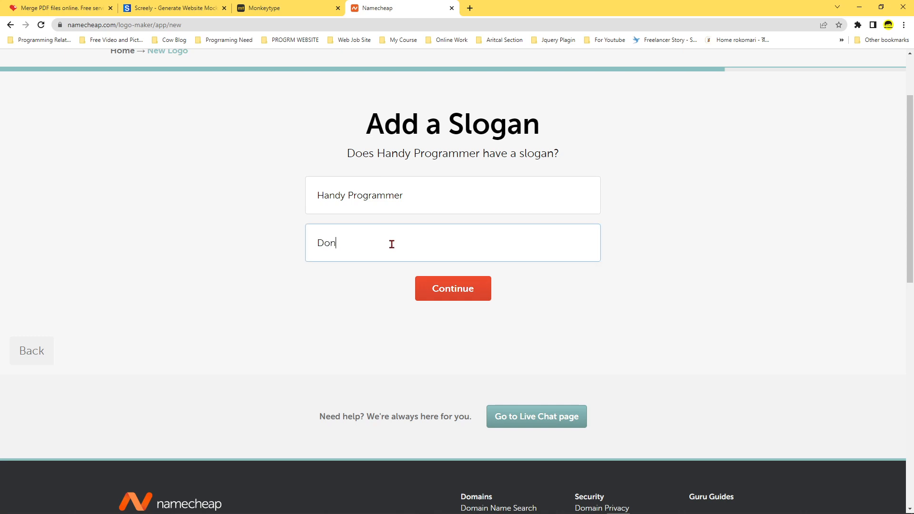
text('t worray)
text(! Programming is Fun!)
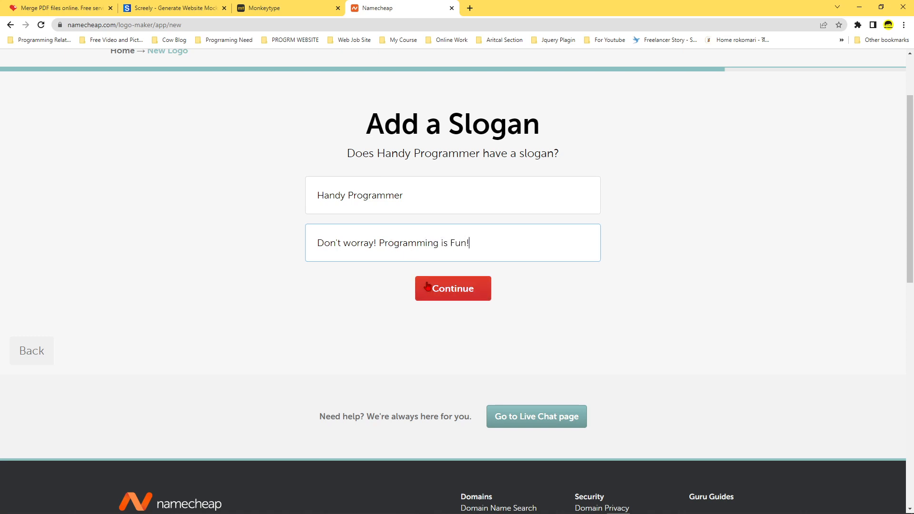
click(467, 293)
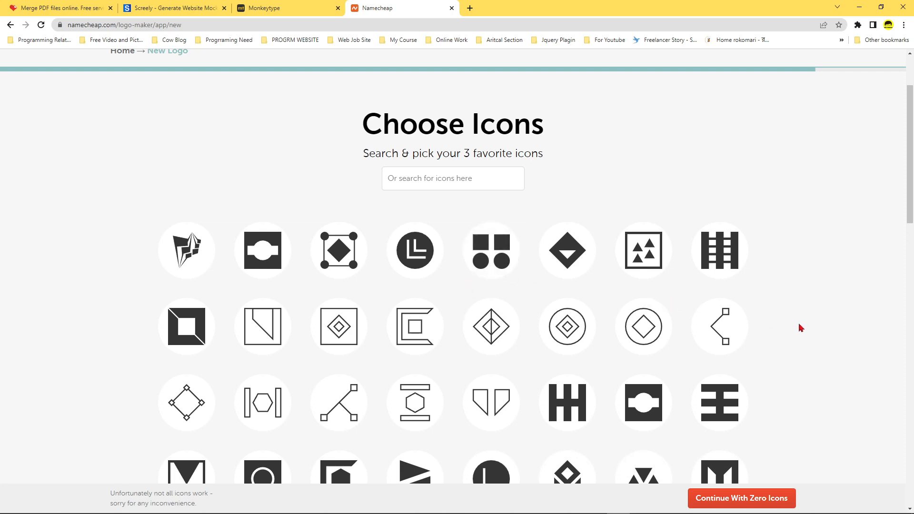
Look over the suggested logo icons and search the icon library for "code".
scroll(802, 328, down, 4)
scroll(802, 332, up, 6)
scroll(798, 347, down, 8)
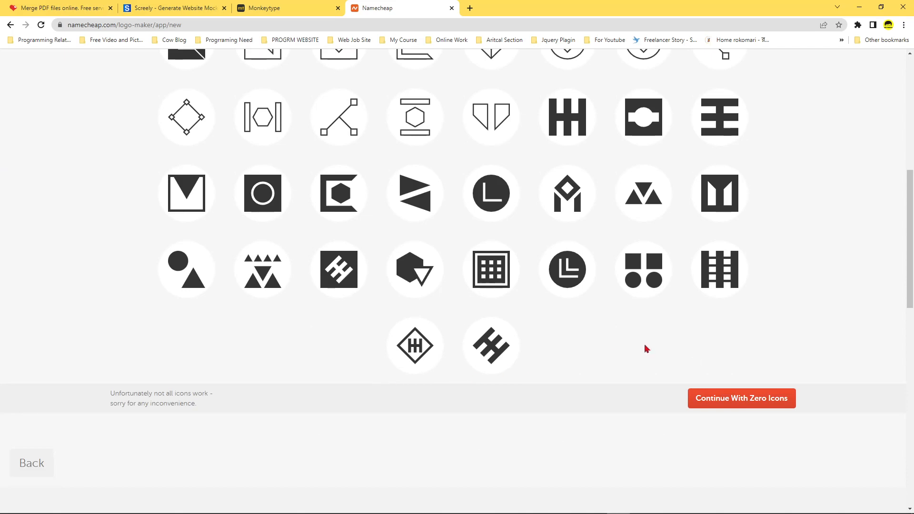
scroll(647, 349, up, 9)
click(441, 179)
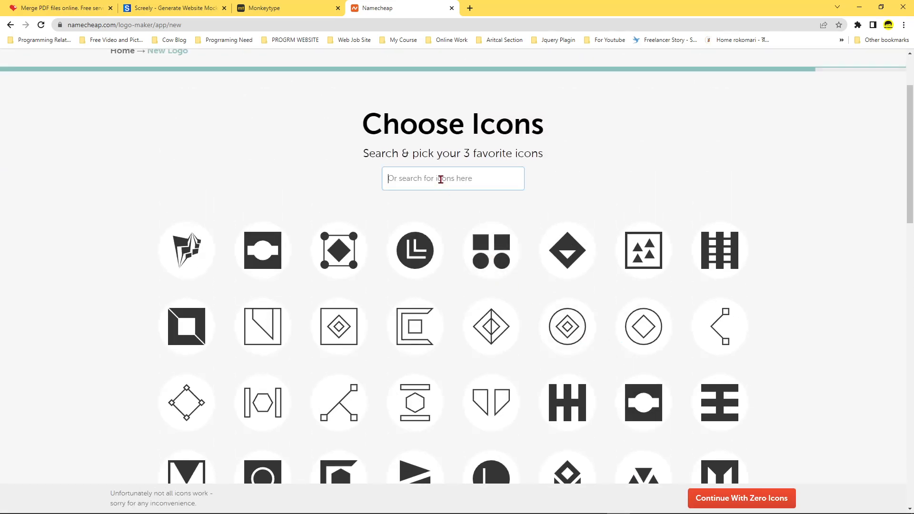
text(code)
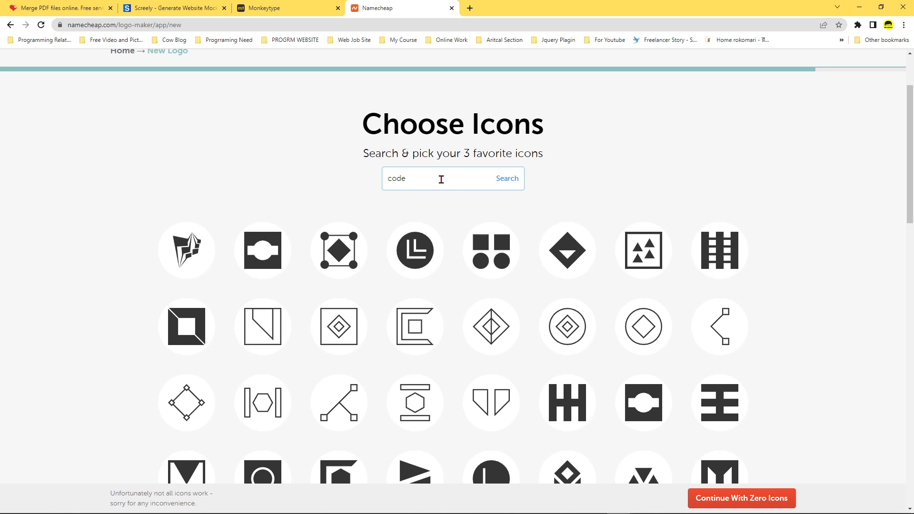
key(Return)
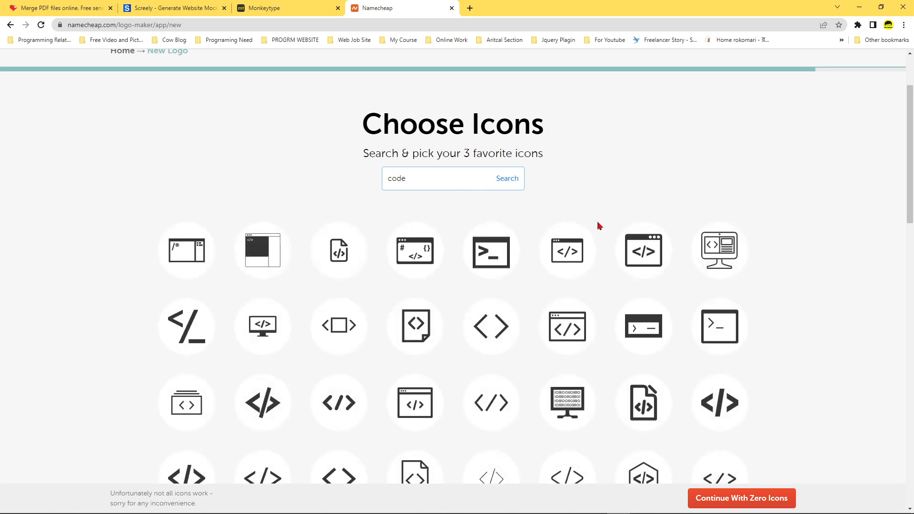
Select two bold </> icons and the code window icon with # and {} symbols, and generate the logo designs with them.
scroll(598, 224, down, 2)
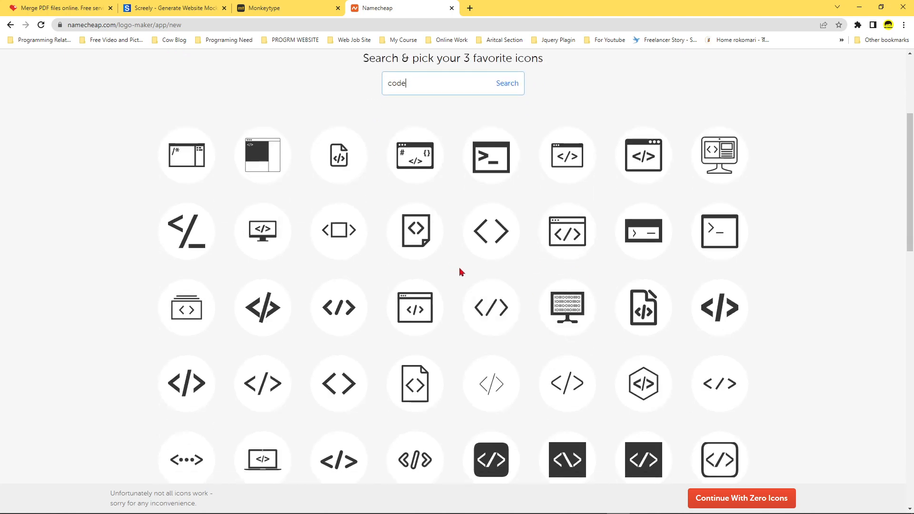
scroll(459, 267, down, 6)
scroll(459, 267, up, 4)
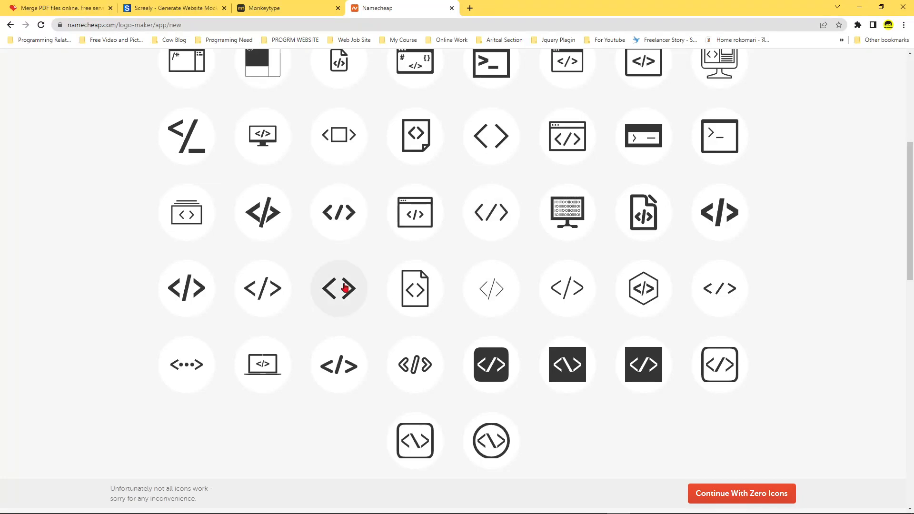
click(342, 228)
scroll(459, 292, up, 4)
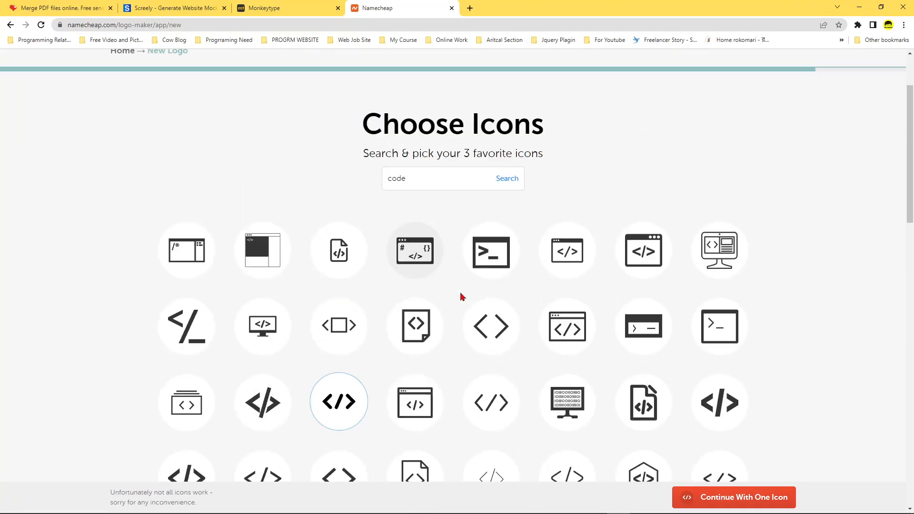
click(429, 265)
scroll(492, 316, down, 2)
scroll(493, 315, down, 2)
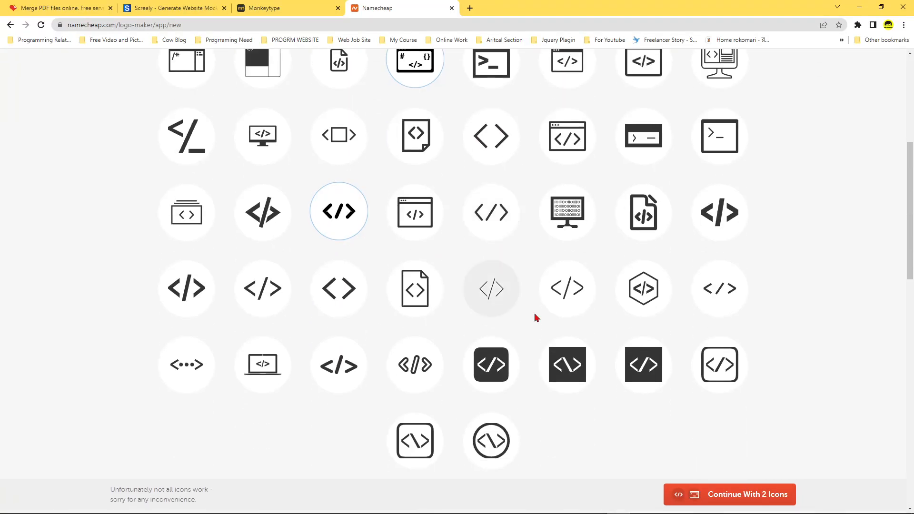
click(718, 223)
scroll(764, 410, down, 2)
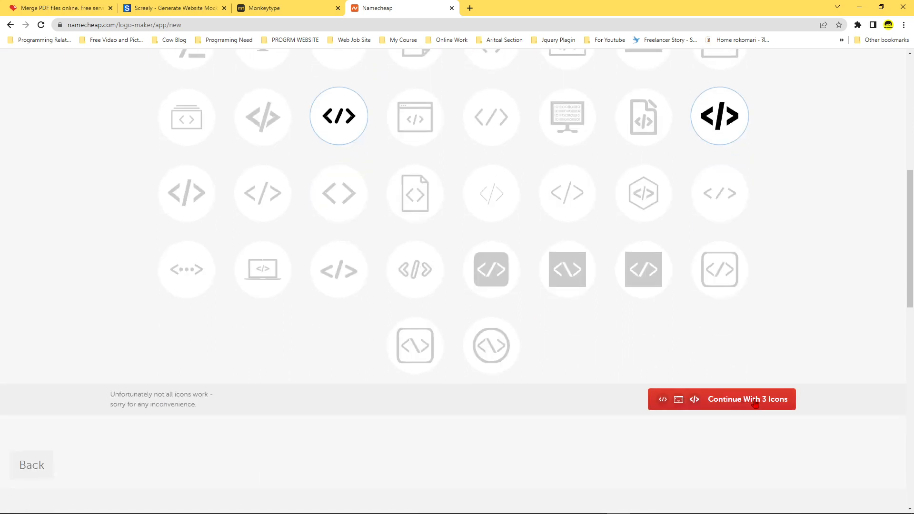
click(754, 403)
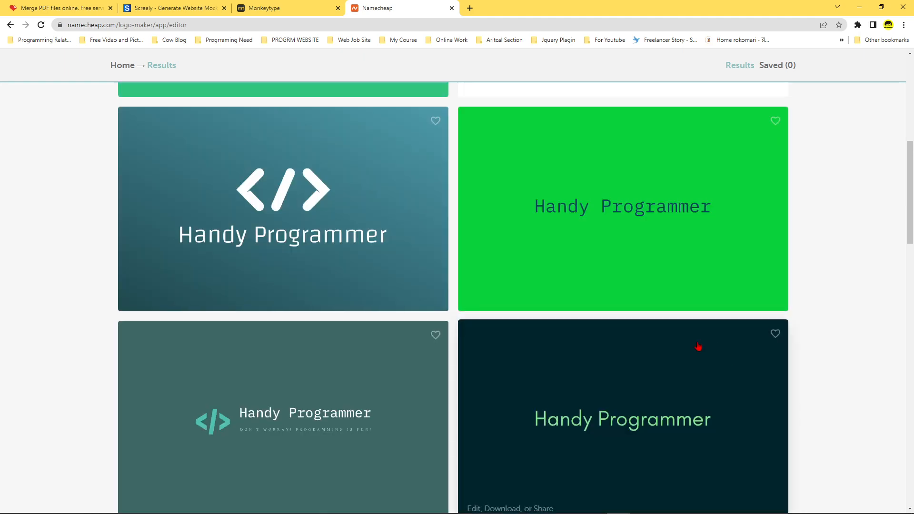
Browse the generated logos and open the dark teal design with the </> icon beside the company name and slogan.
scroll(698, 346, up, 8)
scroll(696, 348, down, 12)
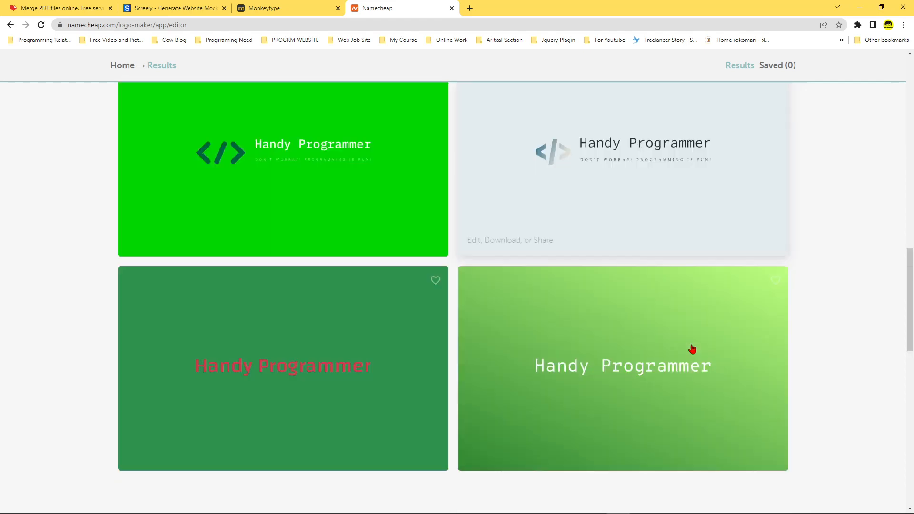
scroll(644, 378, up, 6)
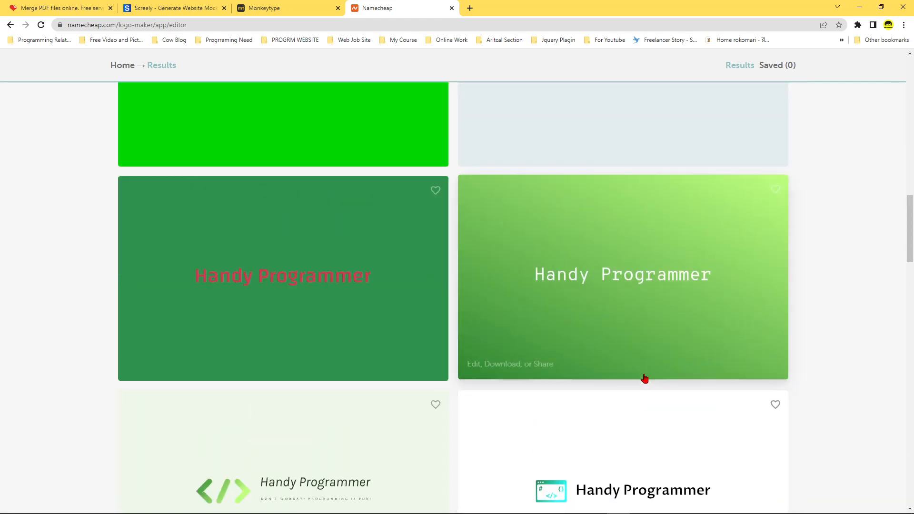
scroll(645, 376, up, 2)
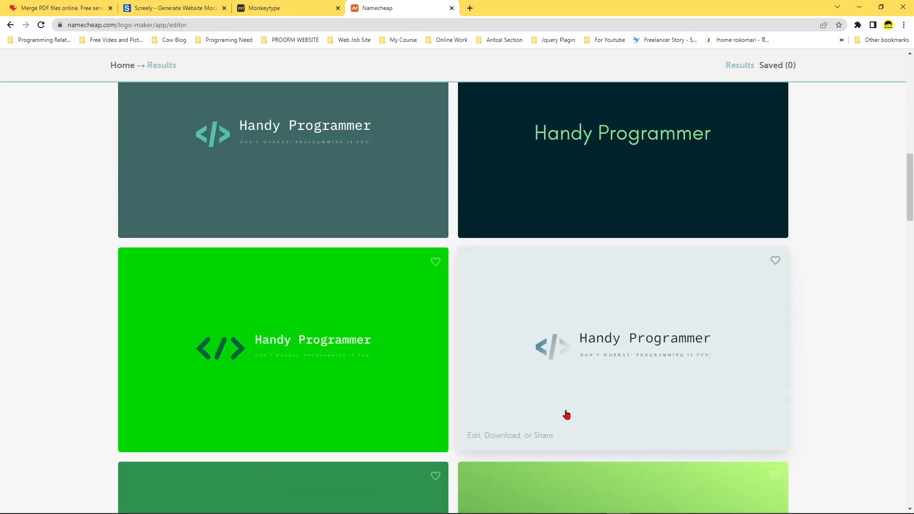
scroll(524, 421, up, 2)
scroll(486, 425, up, 4)
click(292, 431)
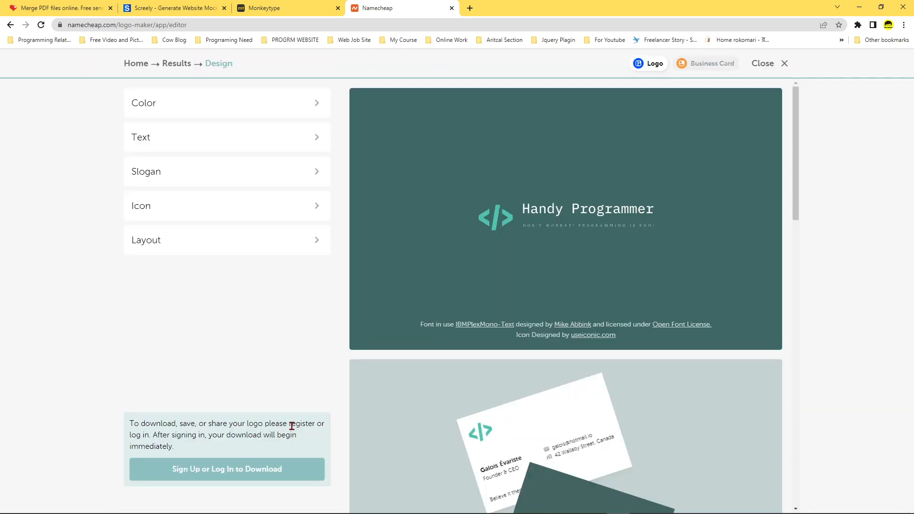
Review the logo's previews on the business card, T-shirt, website and phone mockups.
scroll(624, 319, down, 5)
scroll(630, 327, up, 5)
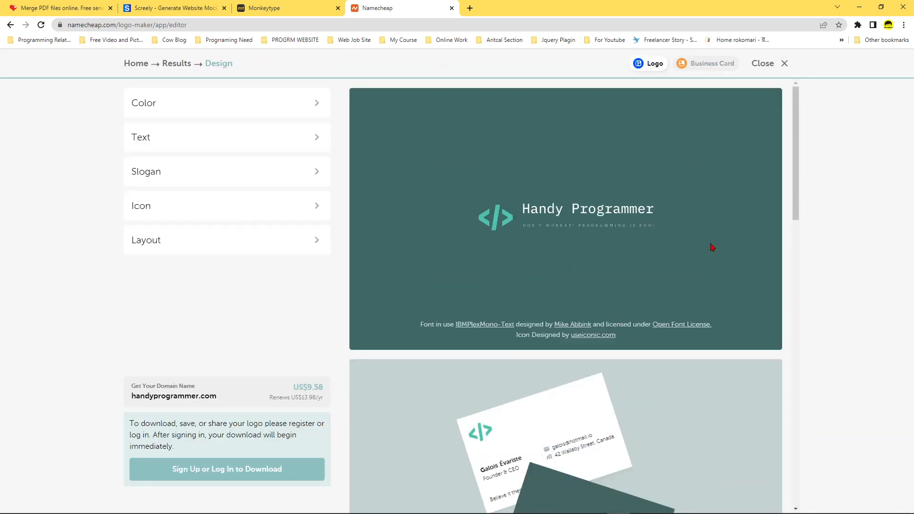
scroll(714, 245, down, 4)
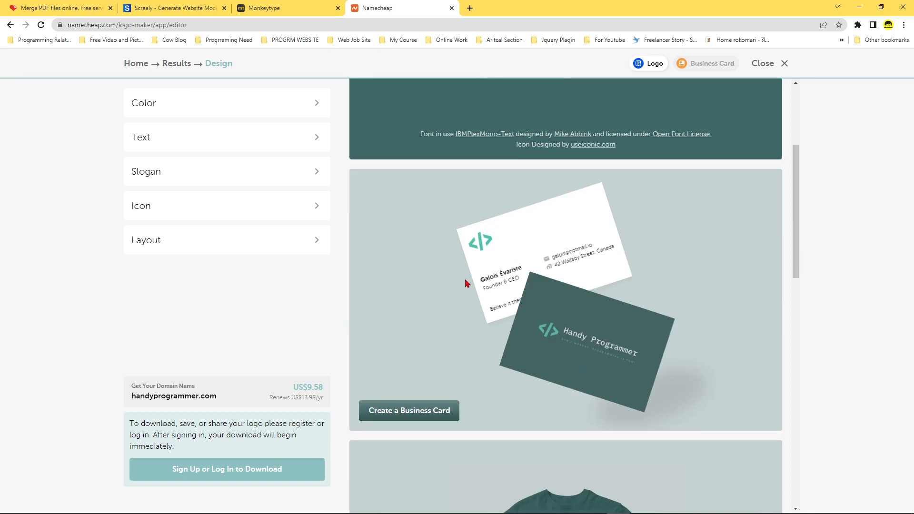
scroll(634, 271, down, 6)
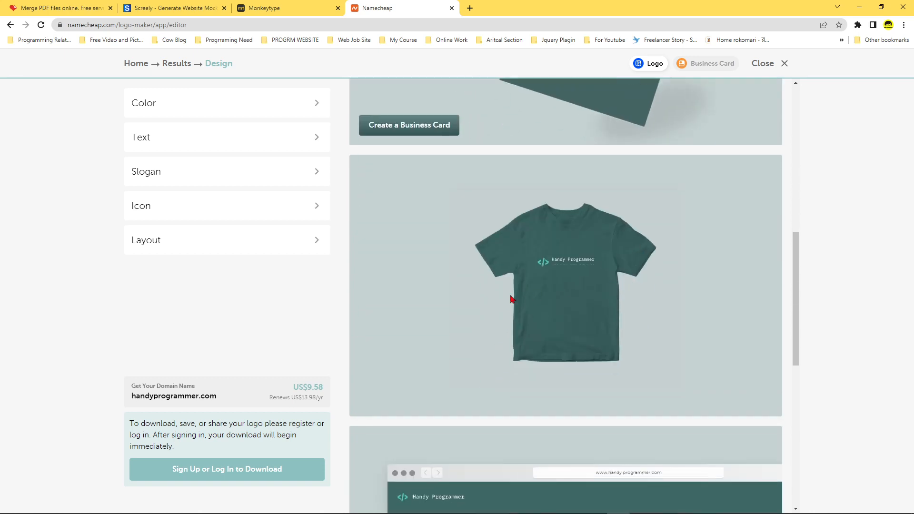
scroll(645, 307, down, 4)
scroll(524, 372, down, 3)
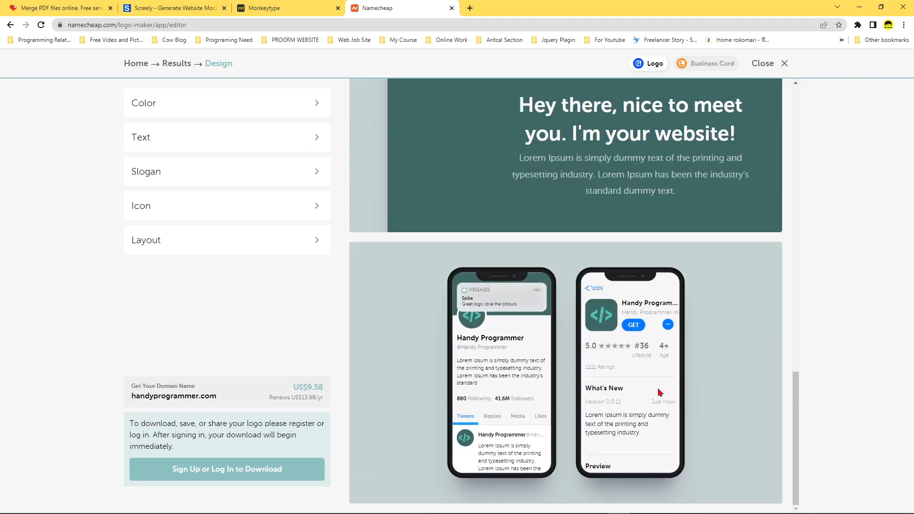
scroll(711, 399, up, 12)
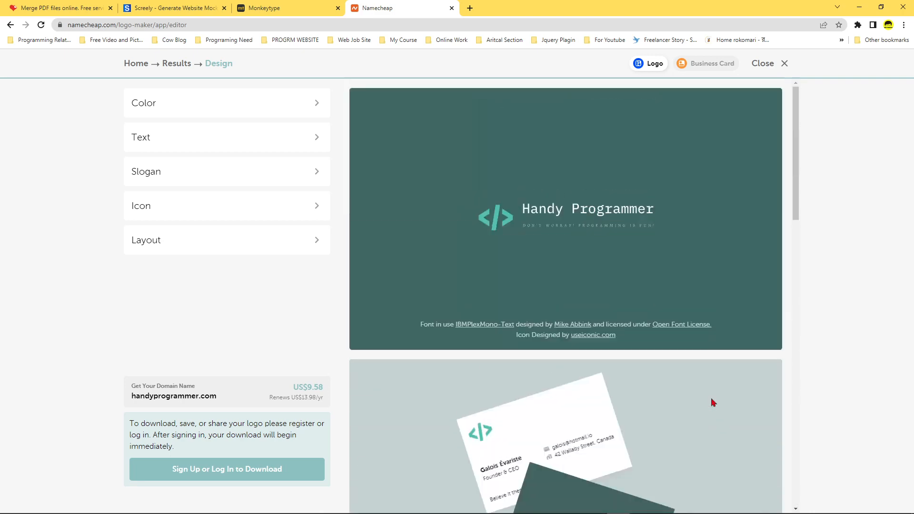
Try the bright green color scheme with a dark icon and the green gradient scheme with white icon and text.
click(316, 112)
scroll(244, 292, down, 2)
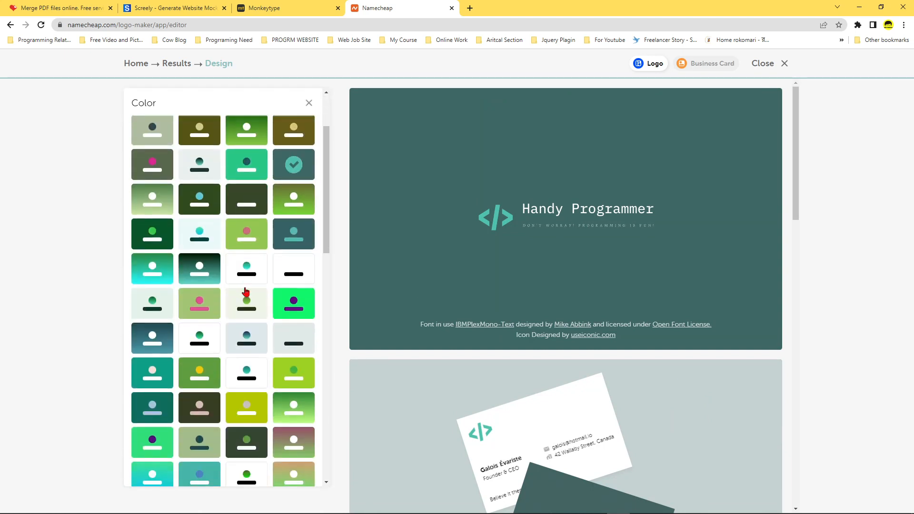
click(245, 175)
scroll(230, 289, up, 2)
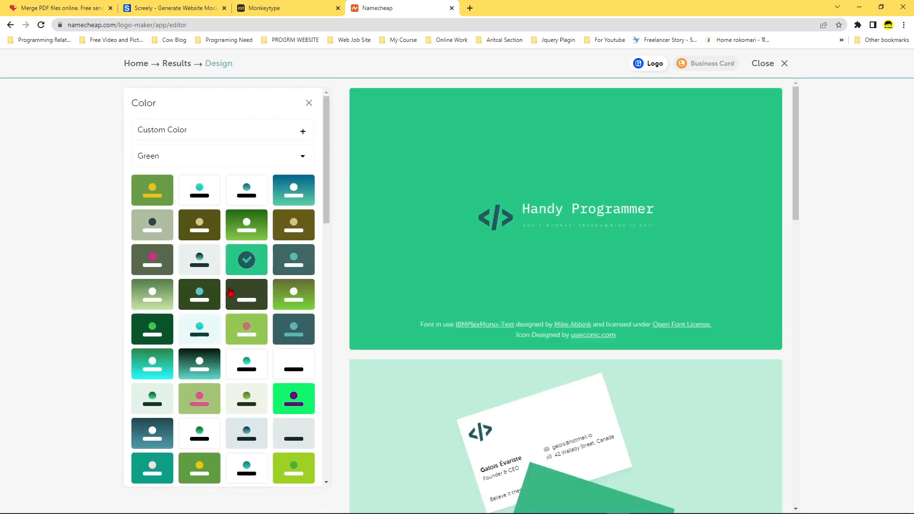
click(244, 212)
Switch to the Purple color schemes, try the light purple one, and apply the dark purple scheme with gold icon and text.
click(277, 161)
click(199, 192)
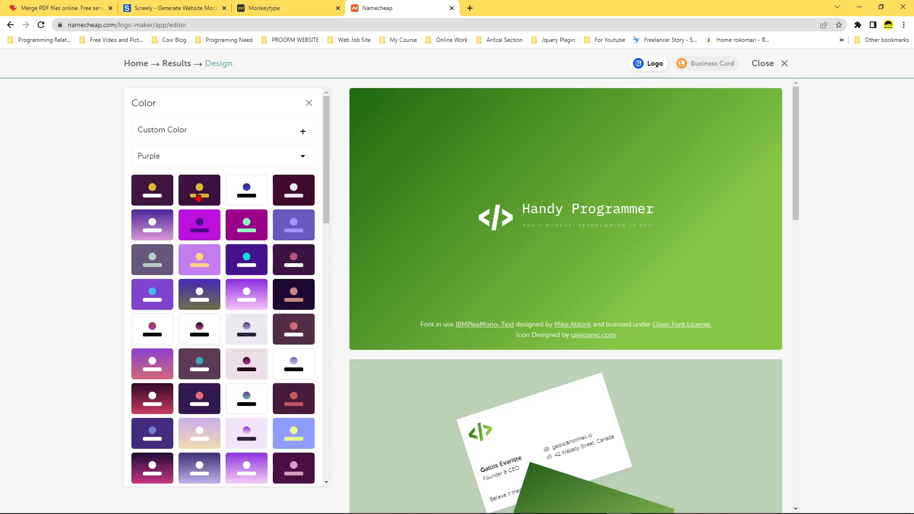
click(212, 263)
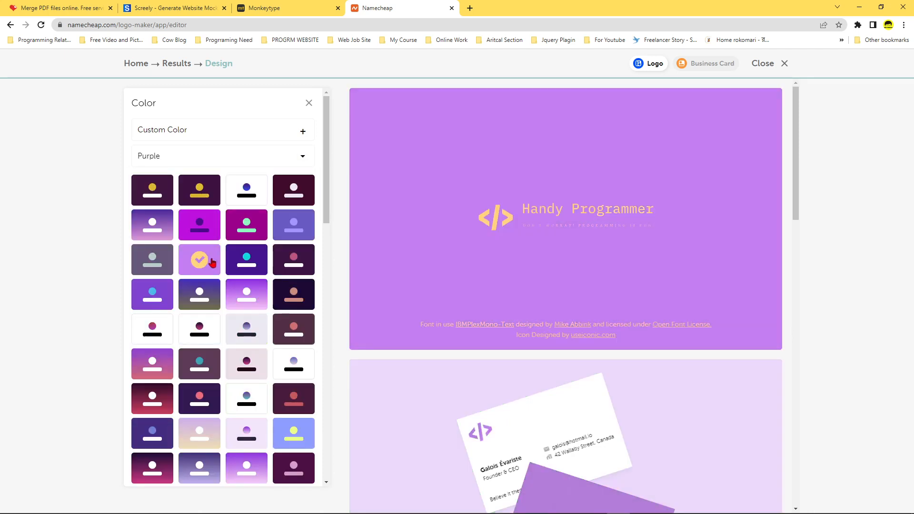
click(199, 190)
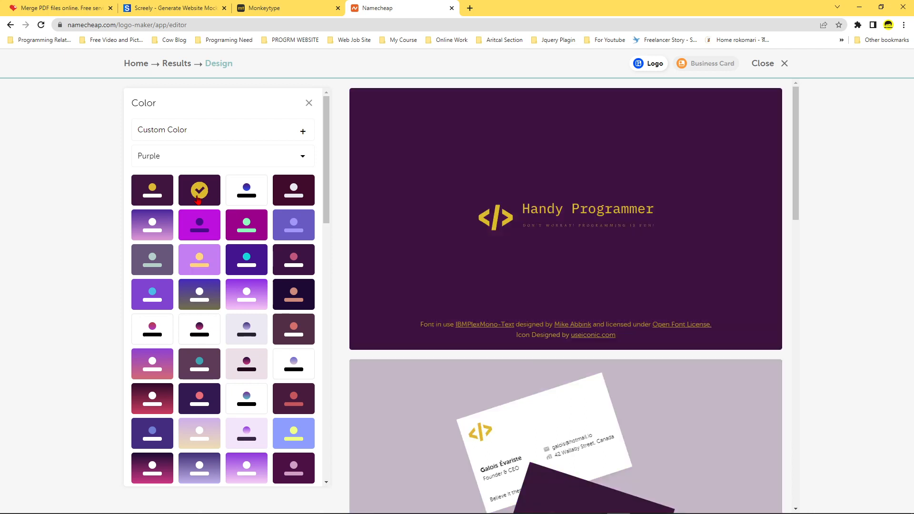
click(308, 103)
Compare the IBM Plex Mono and Titillium fonts for the company name and apply the unb_pro_regular font.
click(314, 137)
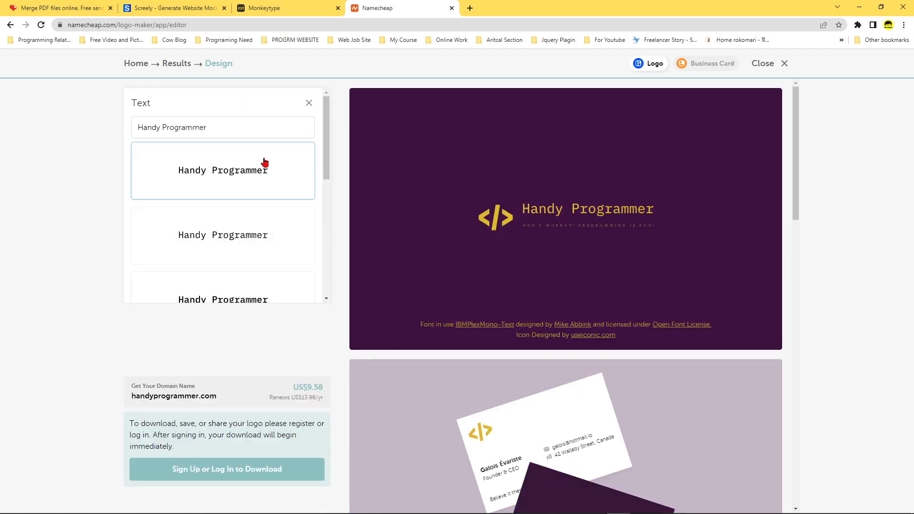
scroll(228, 273, down, 1)
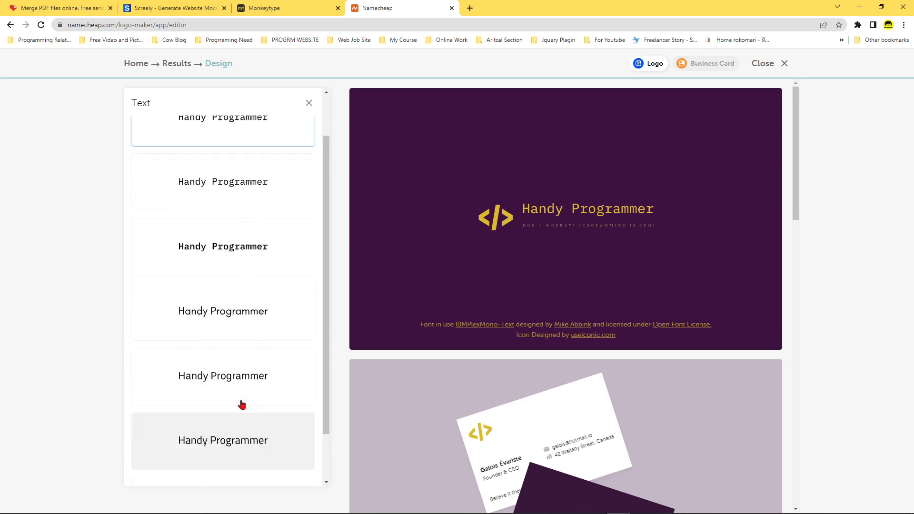
scroll(241, 404, up, 1)
click(235, 300)
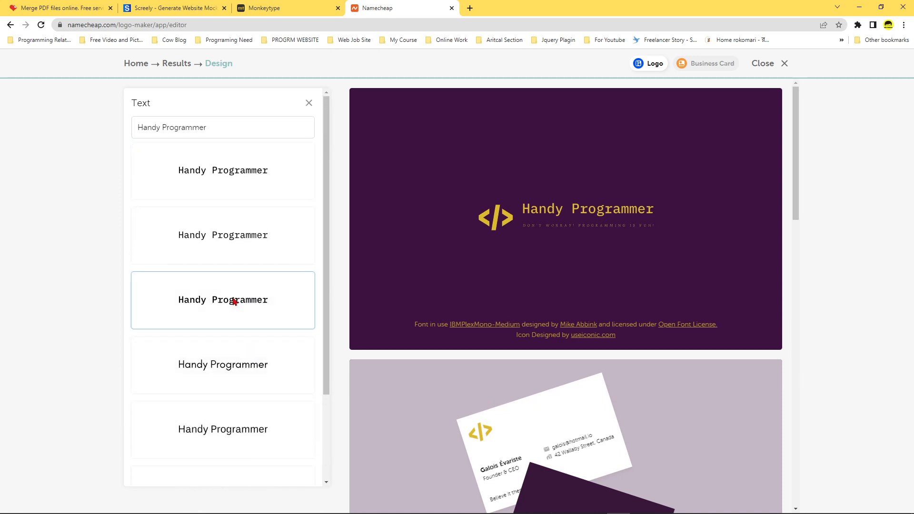
click(249, 252)
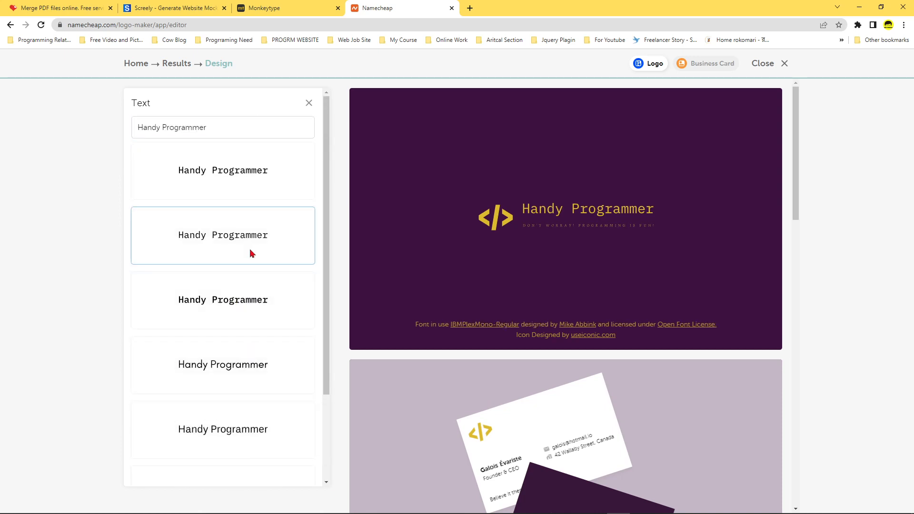
click(241, 317)
scroll(236, 388, down, 2)
click(226, 406)
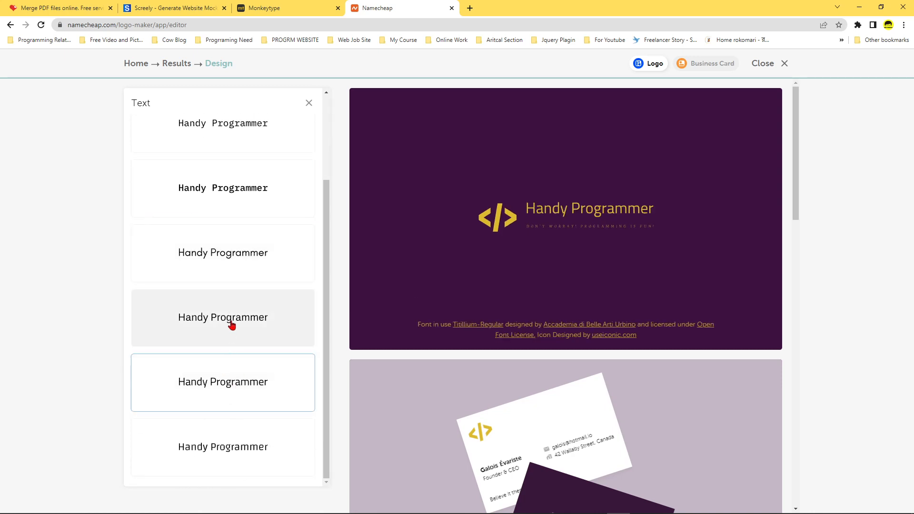
click(230, 321)
scroll(230, 326, up, 2)
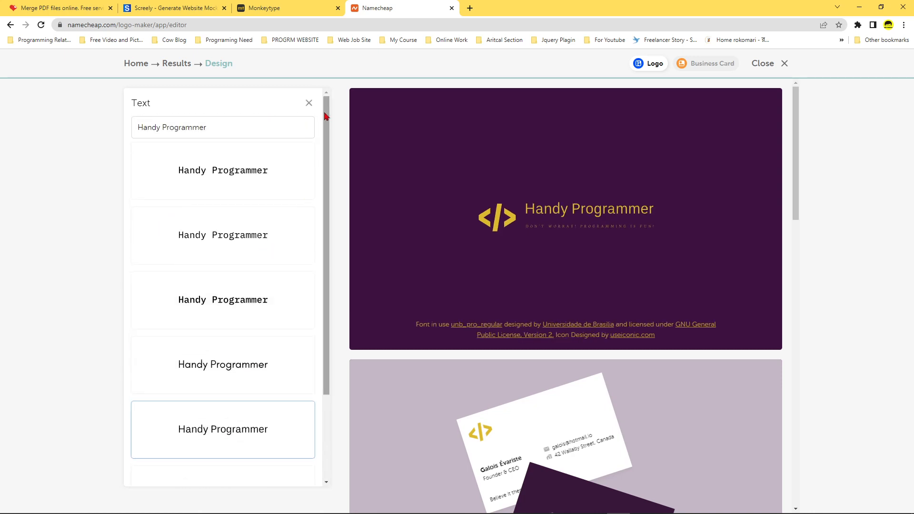
click(309, 104)
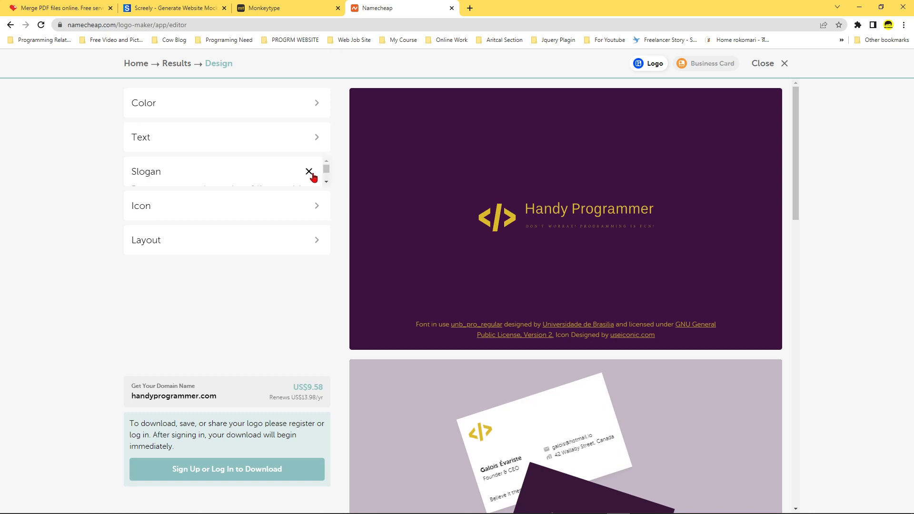
Browse the slogan font options and apply the first font in the list to the slogan.
click(317, 175)
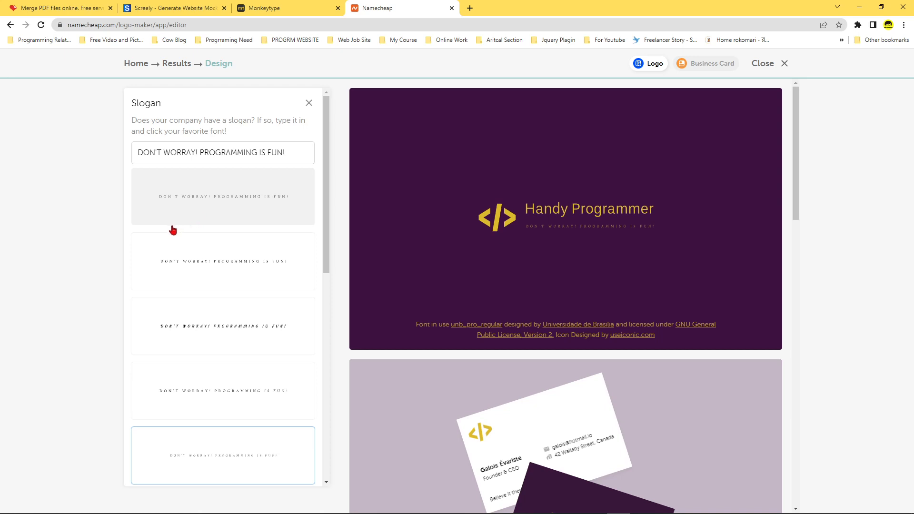
scroll(200, 305, down, 1)
scroll(230, 341, up, 1)
scroll(217, 389, down, 1)
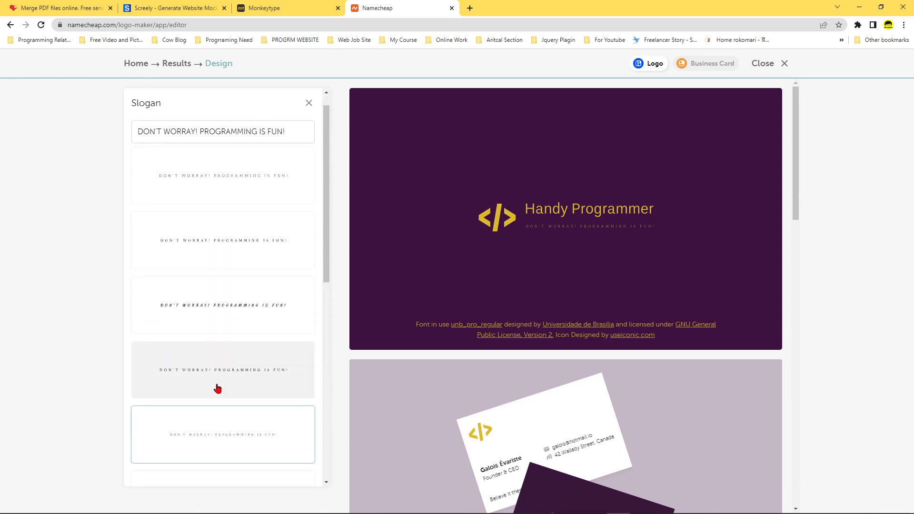
scroll(218, 389, down, 5)
scroll(210, 415, up, 5)
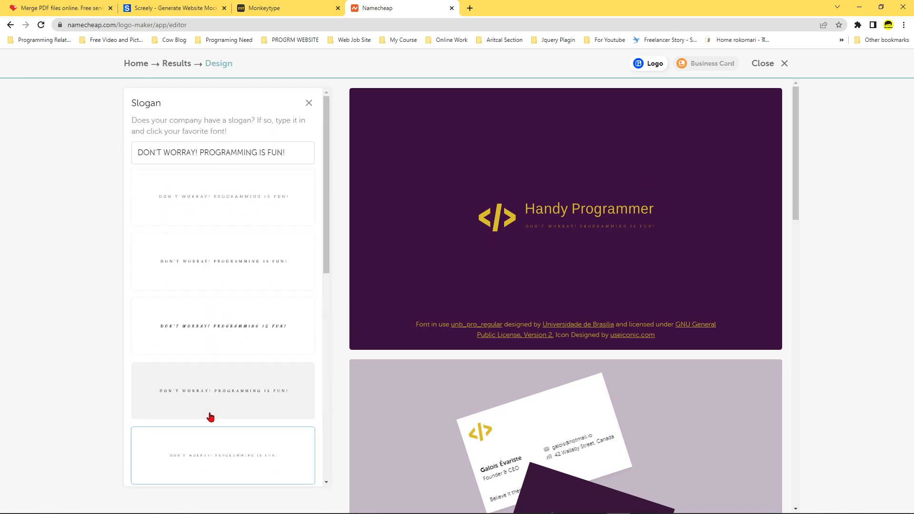
click(254, 176)
click(308, 104)
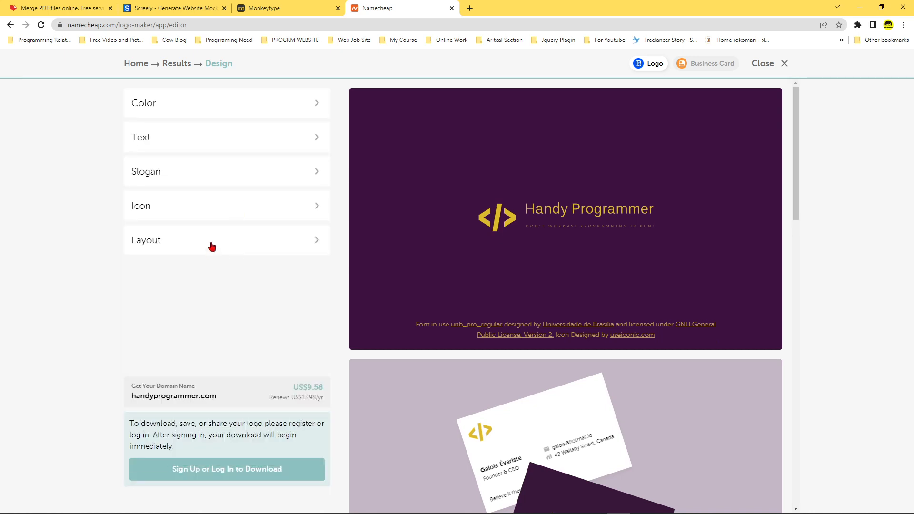
Try the code window icon and the thin </> icon on the logo, and return to the bold </> icon.
click(265, 208)
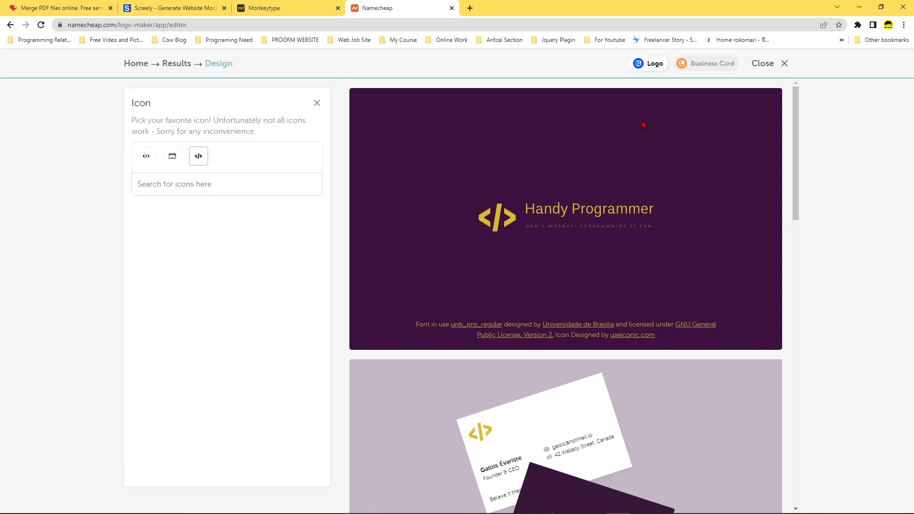
click(172, 158)
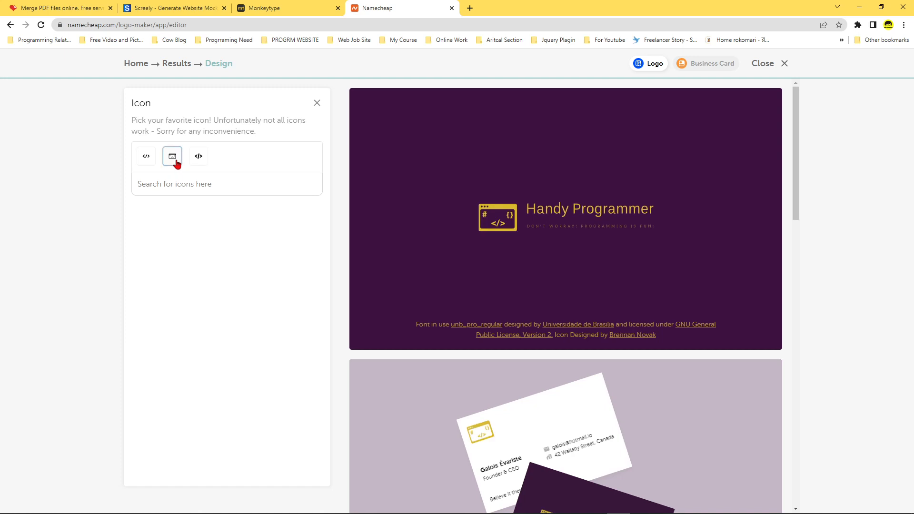
click(148, 162)
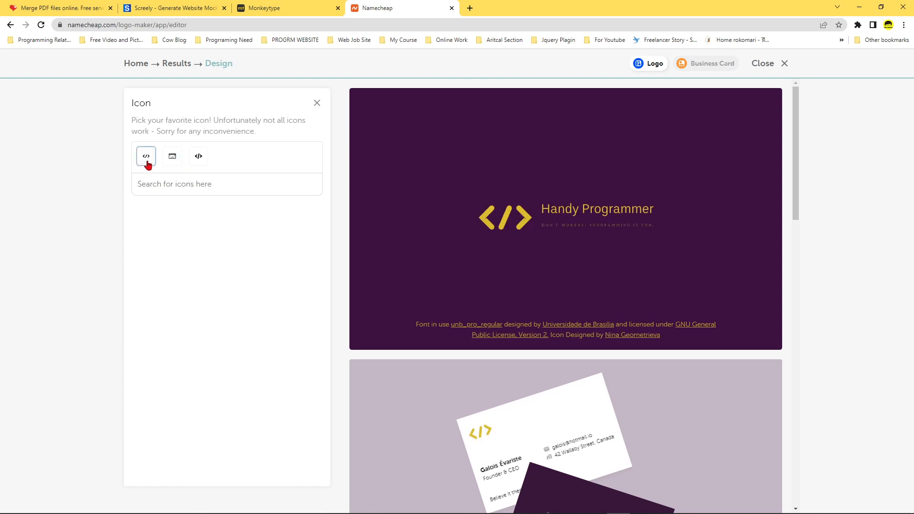
click(196, 160)
click(191, 188)
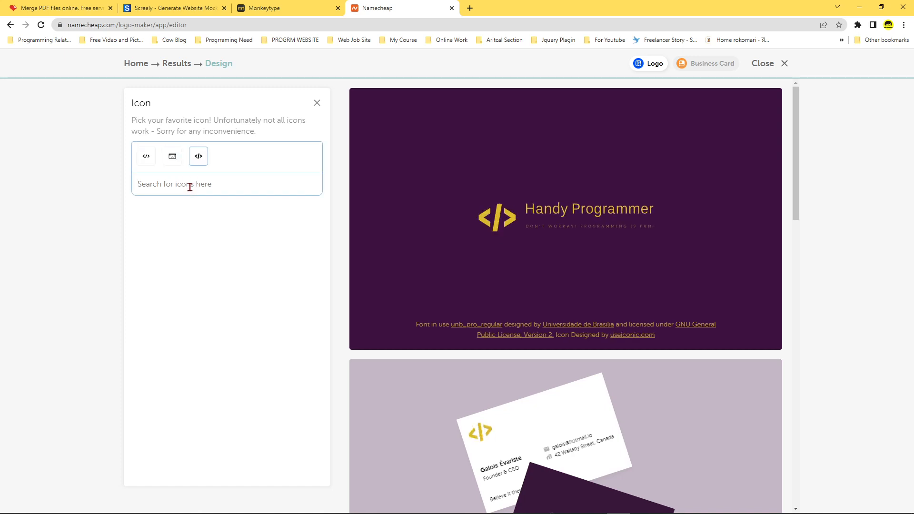
click(317, 104)
Try the layout with the icon above the name and apply the layout showing only the company name.
click(314, 239)
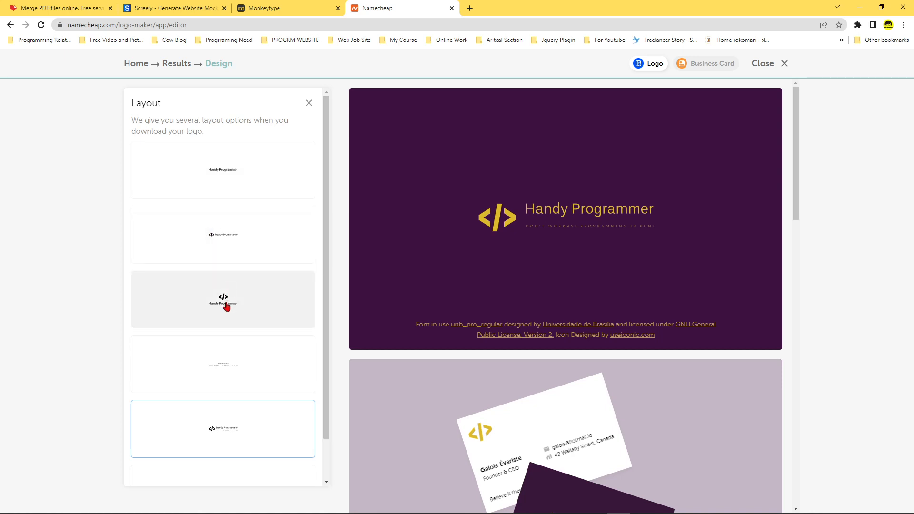
scroll(227, 307, down, 1)
click(233, 246)
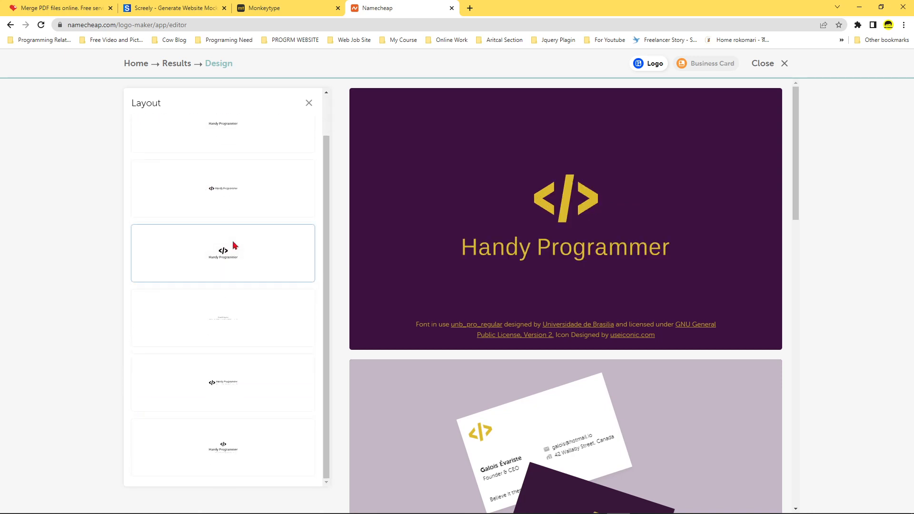
click(233, 200)
scroll(230, 202, up, 1)
click(230, 195)
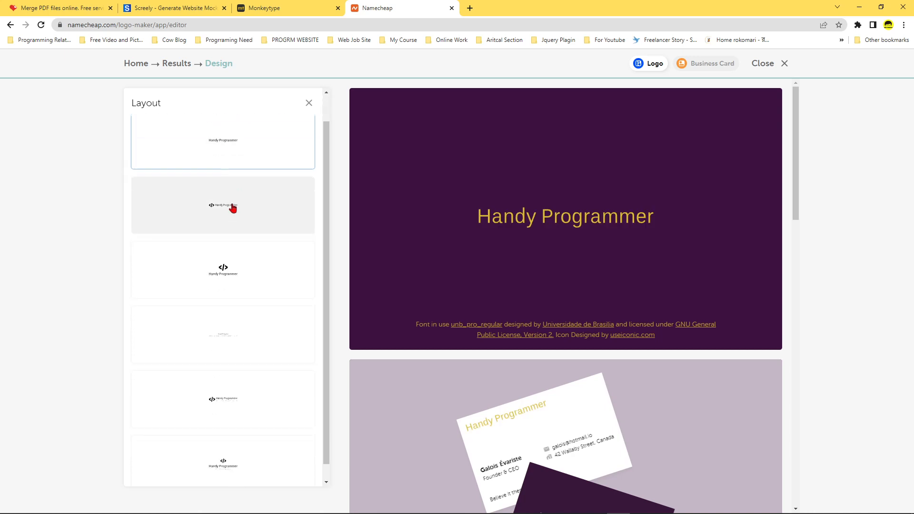
scroll(267, 229, up, 1)
click(309, 102)
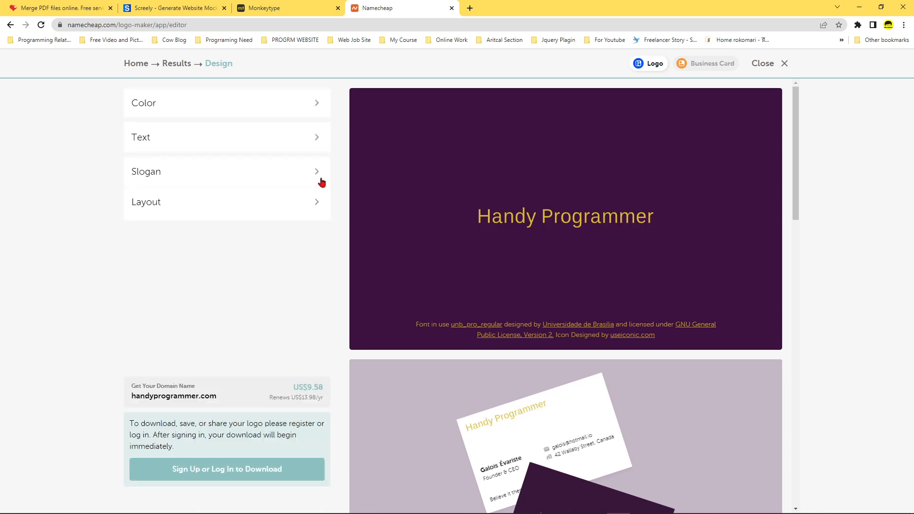
Review the name-only logo on the main preview and the business card and T-shirt mockups.
scroll(300, 321, down, 5)
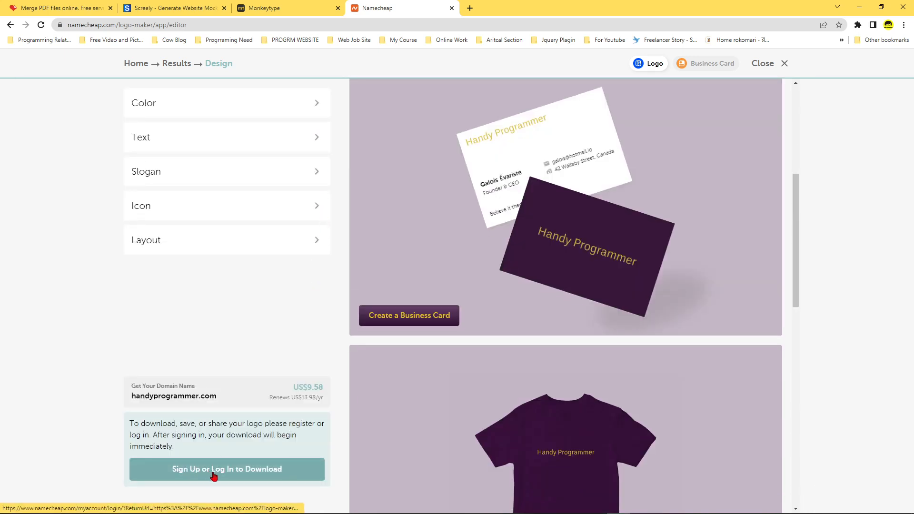
scroll(581, 316, up, 5)
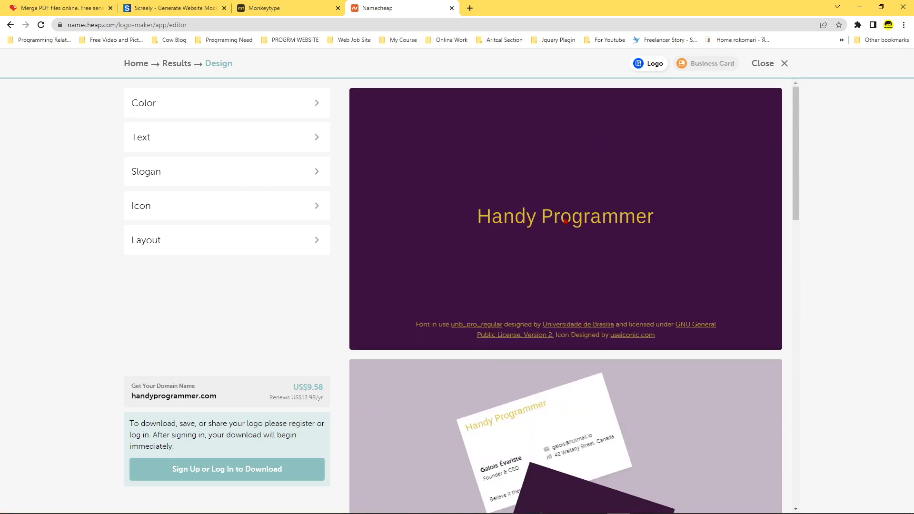
scroll(520, 396, down, 5)
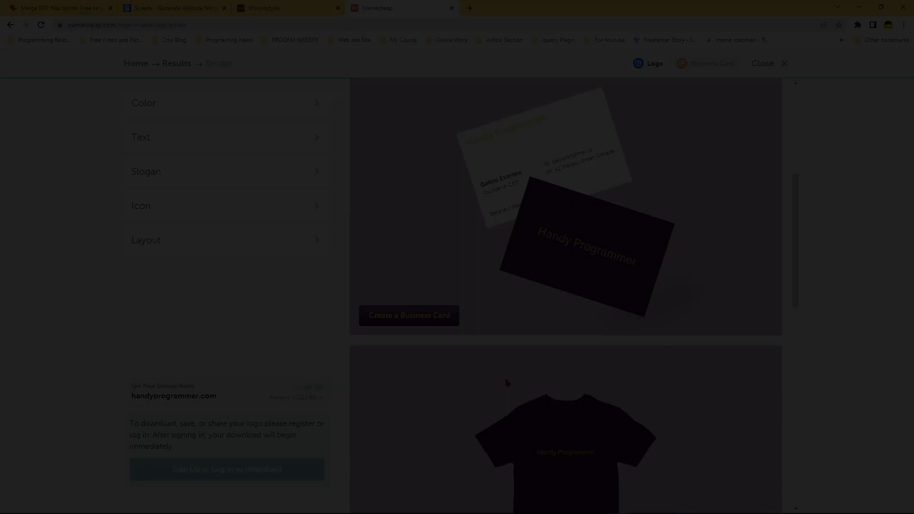